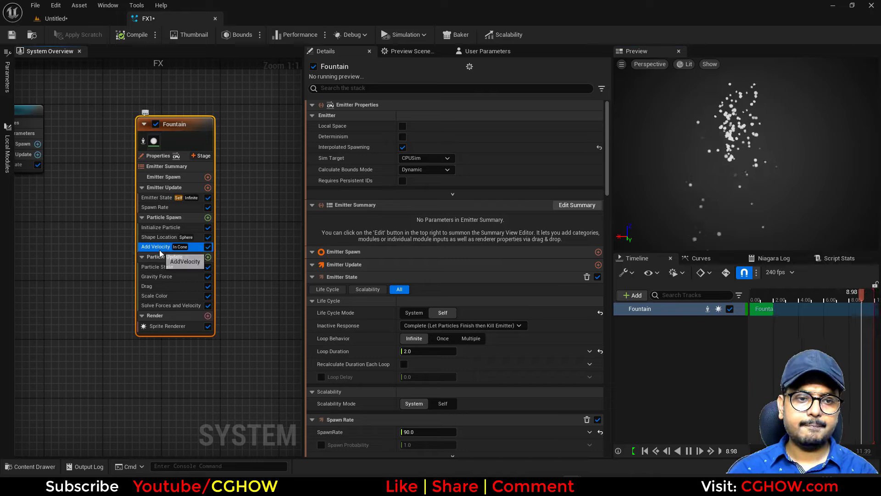
In the Fountain emitter's Add Velocity module, set the cone angle to 2 degrees and both velocity speed limits to 700.
left_click(156, 246)
left_click(429, 219)
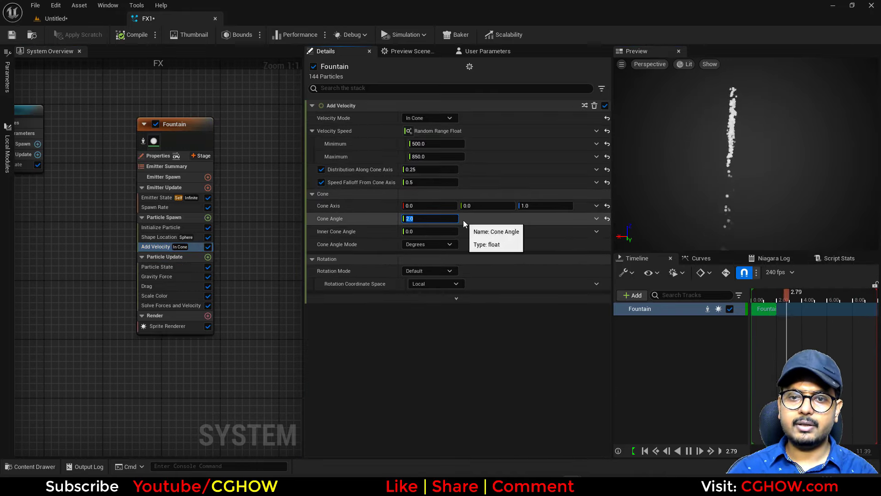
left_click(428, 156)
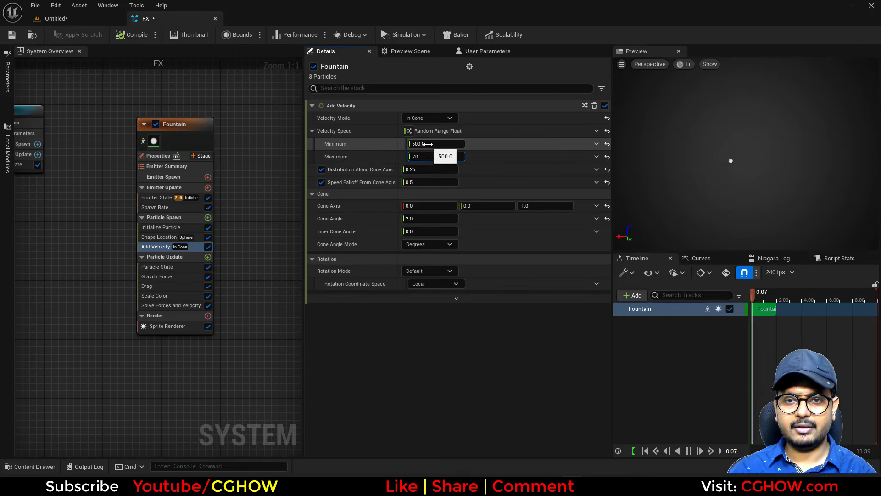
type("700")
key("Return")
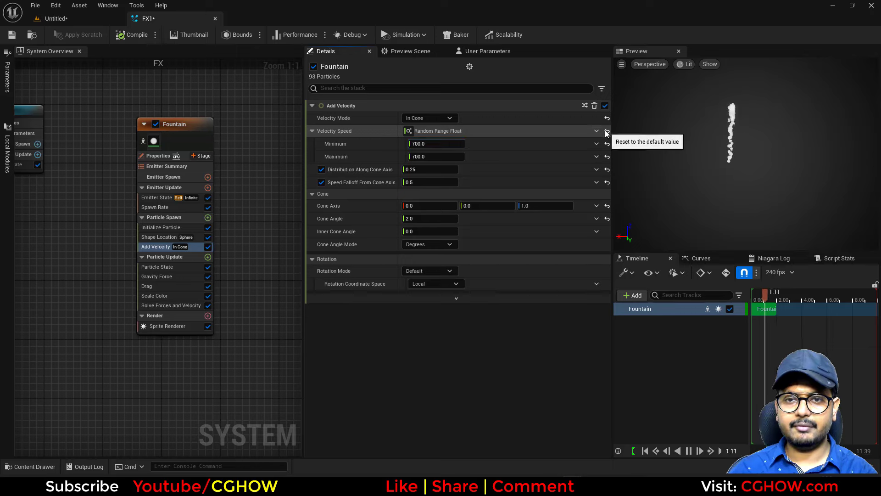
Reset the random range on the velocity speed and set a single constant speed of 700.
left_click(606, 132)
left_click(427, 131)
type("700")
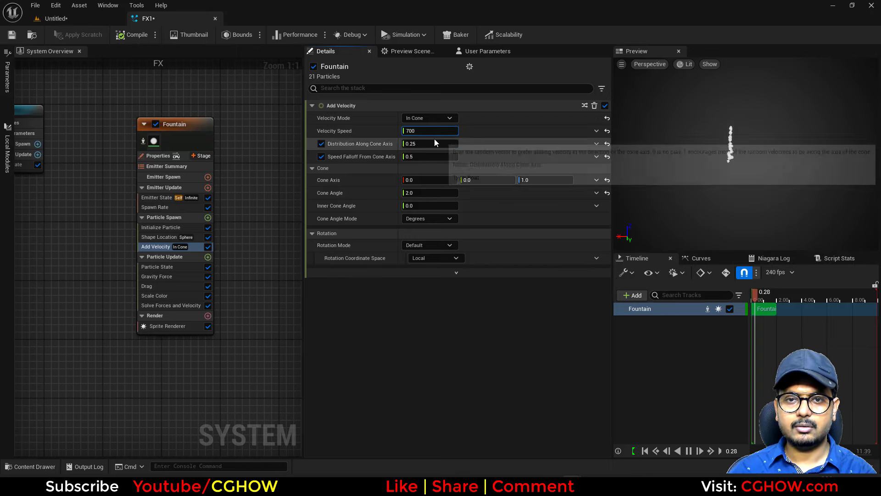
key("Return")
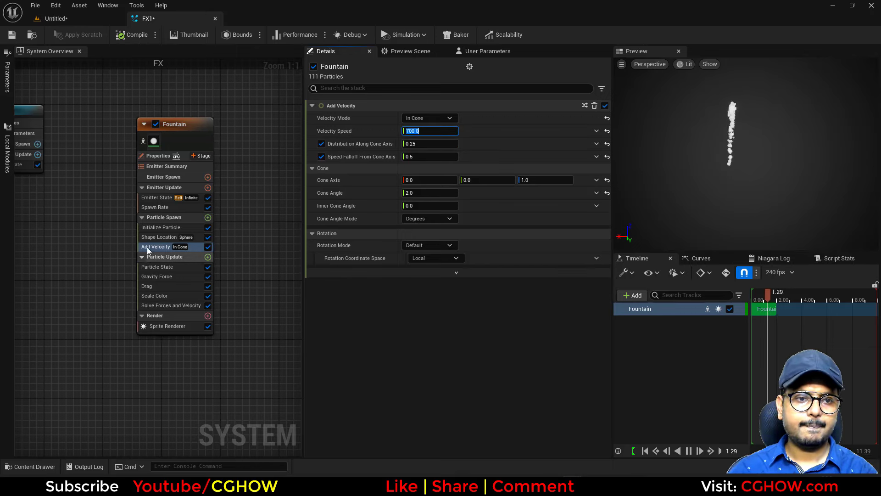
Set the X component of the velocity's cone axis to 0.5.
left_click(426, 179)
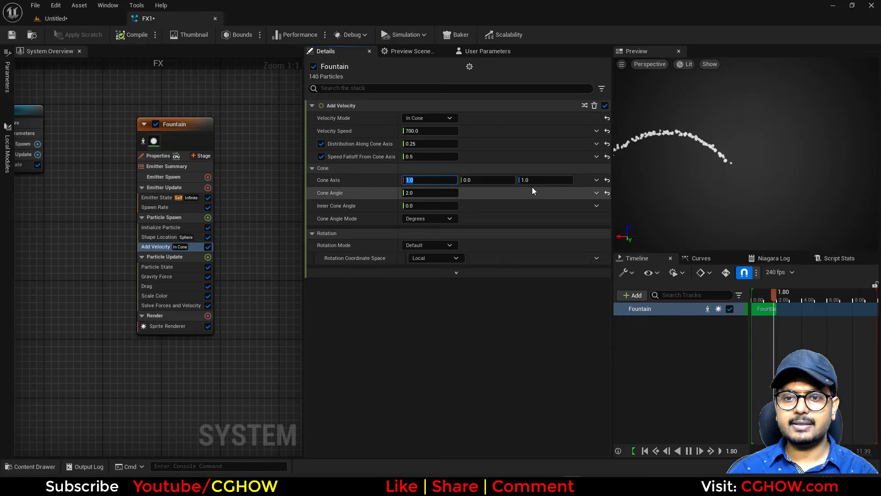
type("0.5")
key("Return")
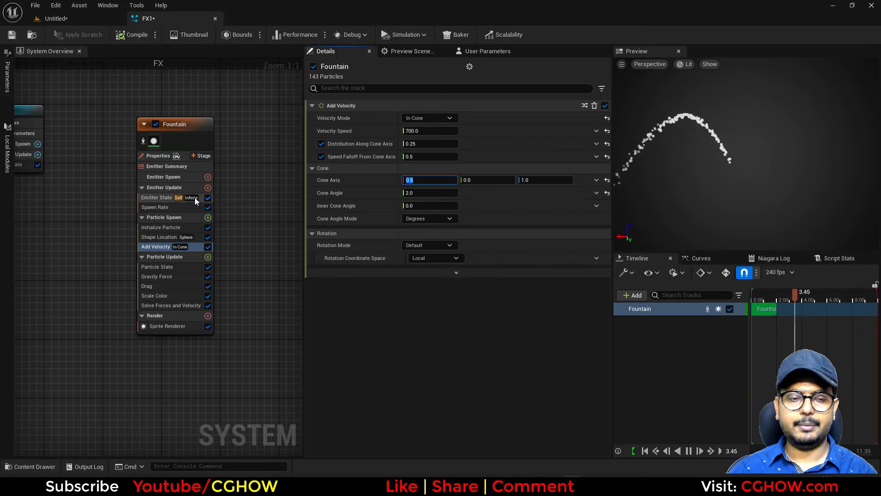
Rename the Fountain emitter as red.
double_click(173, 125)
type("red")
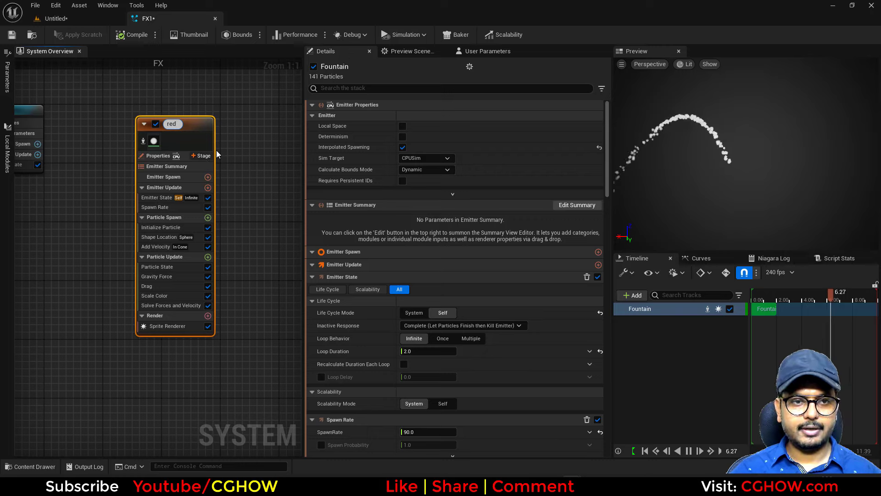
key("Return")
Make the red emitter's initial particle color pure red by setting its green and blue components to 0.
left_click(161, 207)
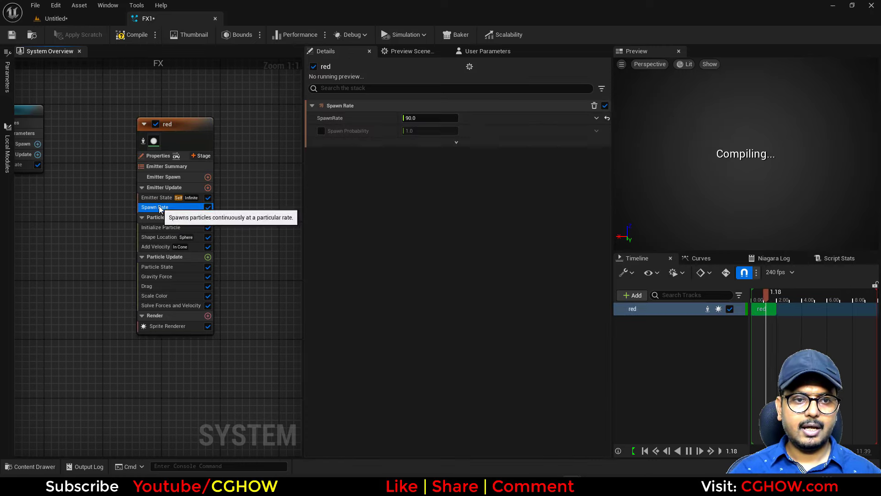
left_click(163, 230)
left_click(411, 193)
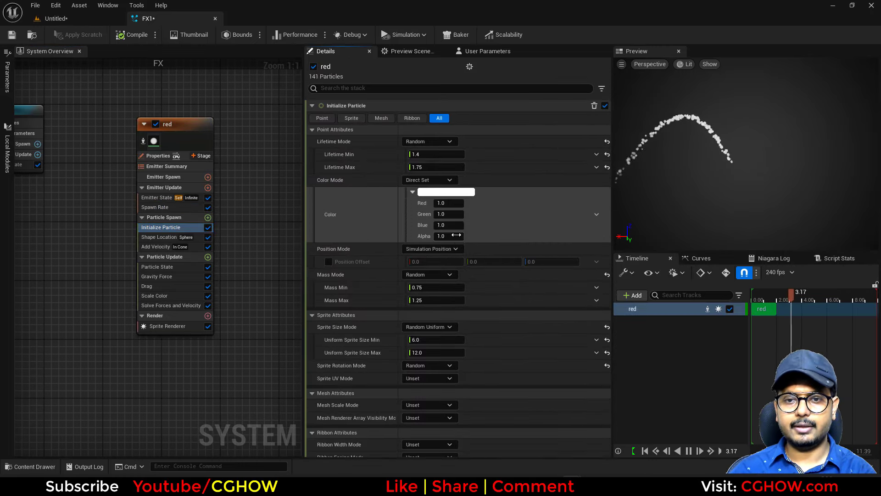
left_click(449, 215)
left_click(448, 216)
type("0")
key("Return")
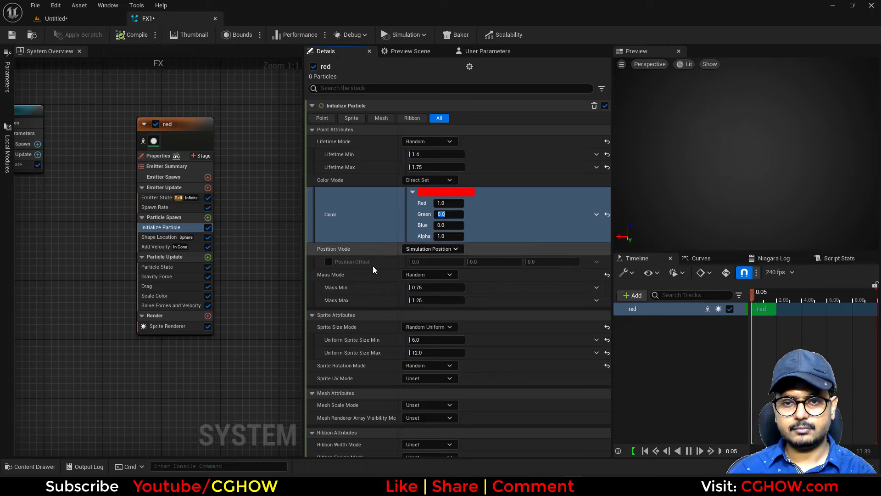
right_click_drag(269, 324, 246, 328)
left_click_drag(707, 184, 712, 184)
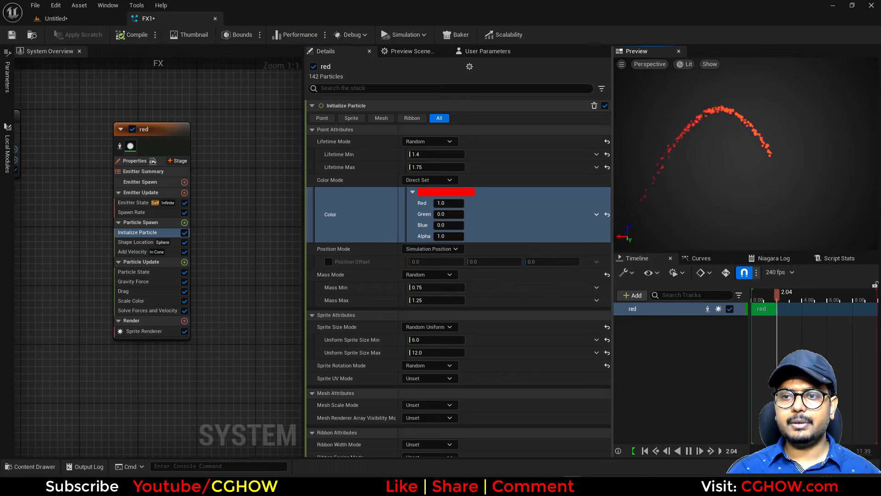
Duplicate the red emitter beside the original and rename the copy as green.
right_click_drag(141, 110, 84, 113)
left_click(112, 130)
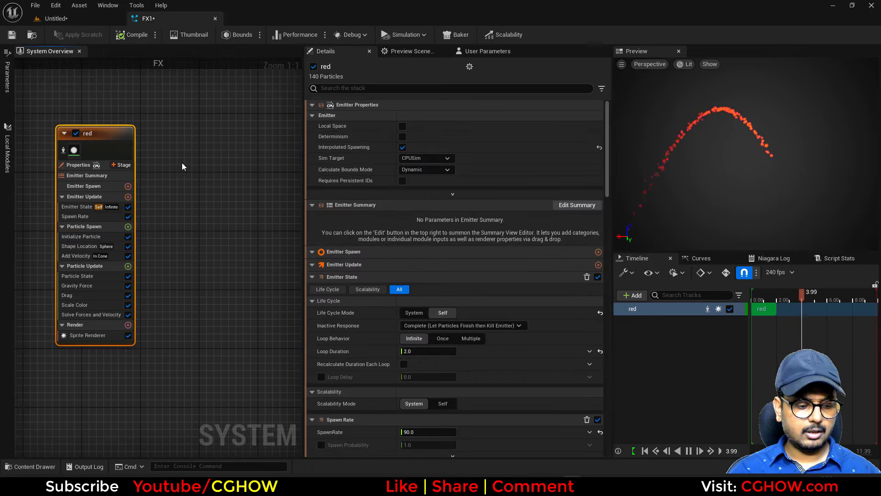
left_click(177, 129)
key("ctrl+v")
double_click(214, 128)
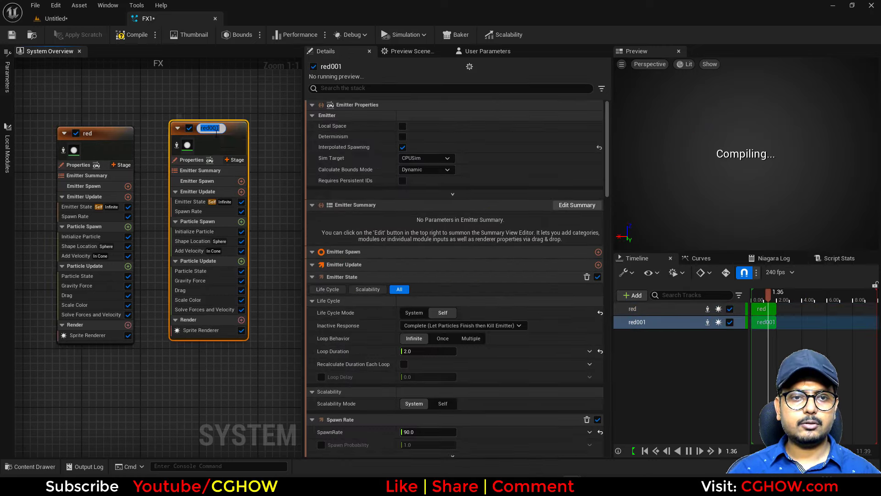
type("gree")
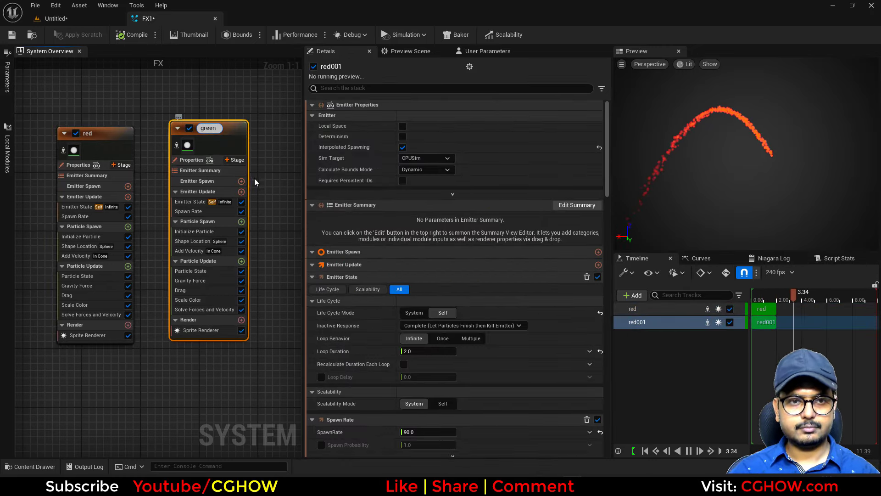
type("n")
key("Return")
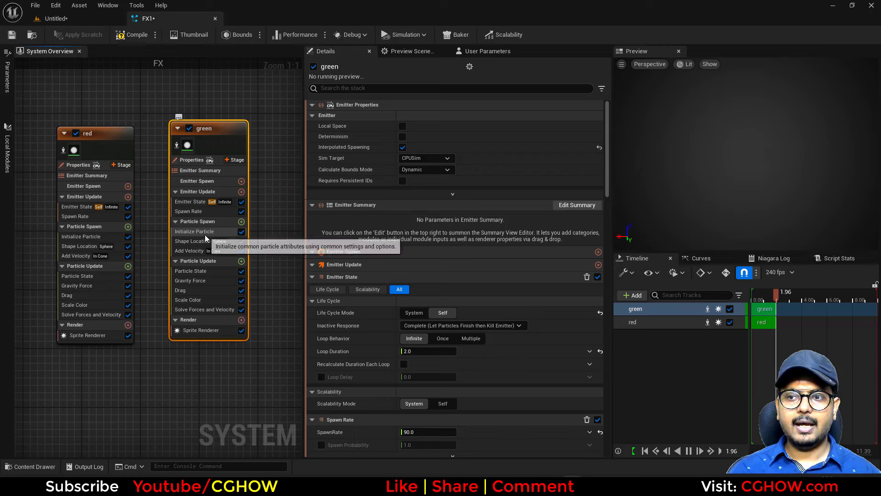
Make the green emitter's initial particle color pure green by setting red to 0 and green to 1.
left_click(196, 231)
left_click(418, 193)
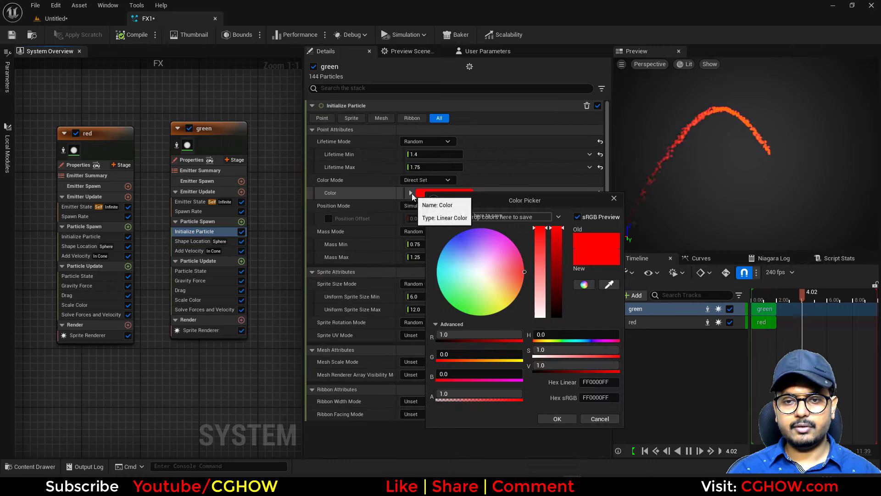
left_click(600, 420)
left_click(410, 193)
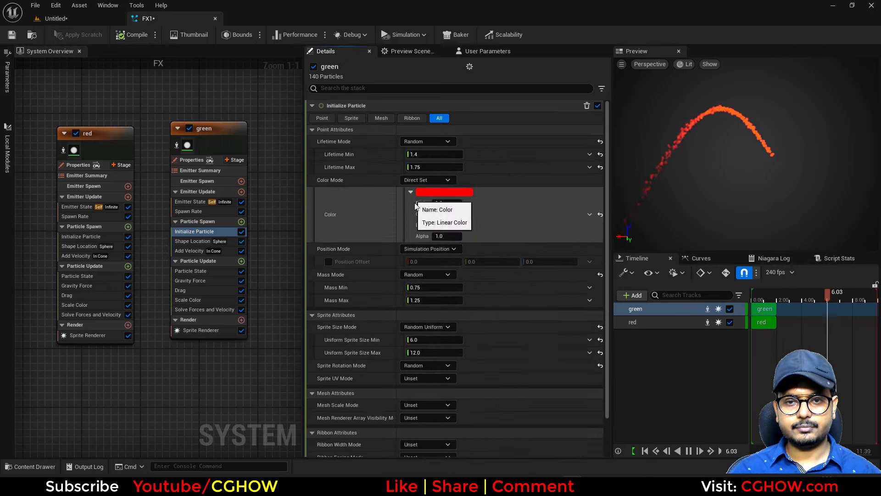
type("0")
left_click(442, 214)
type("1")
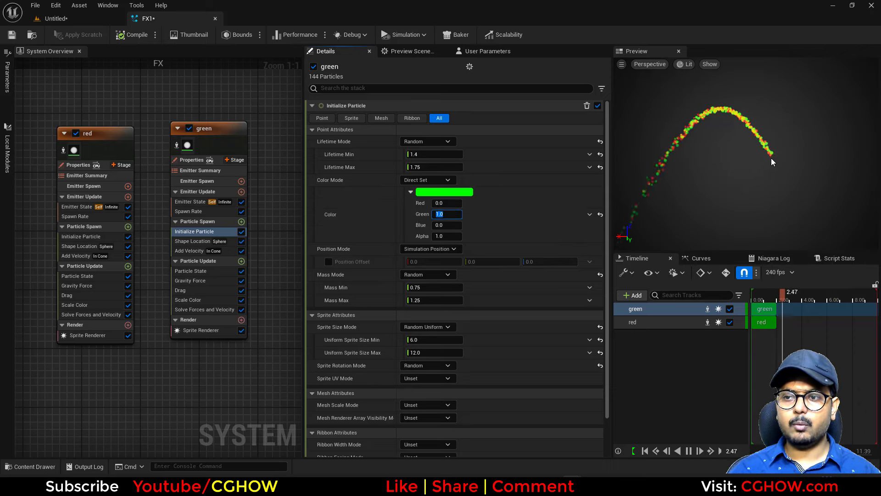
Check the forum post's reference image in the browser, and give the green emitter's Shape Location a Default offset of 200 in X.
left_click(434, 486)
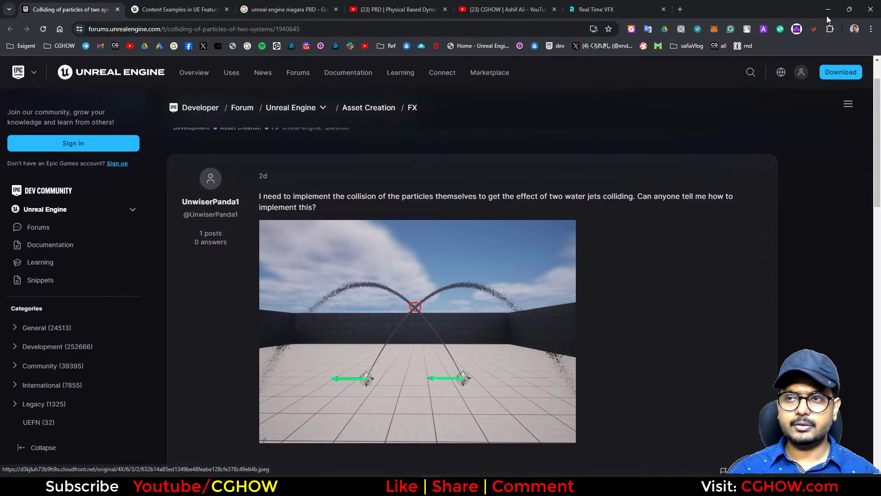
key("alt+Tab")
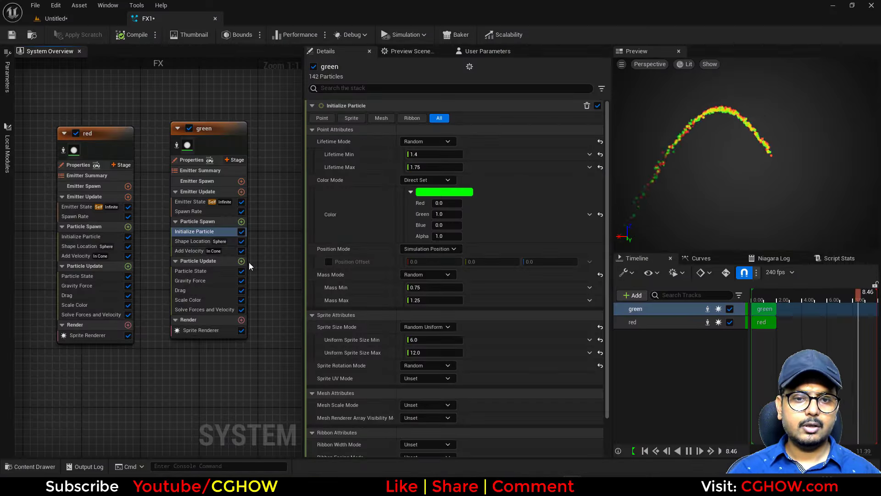
left_click(190, 241)
left_click(312, 221)
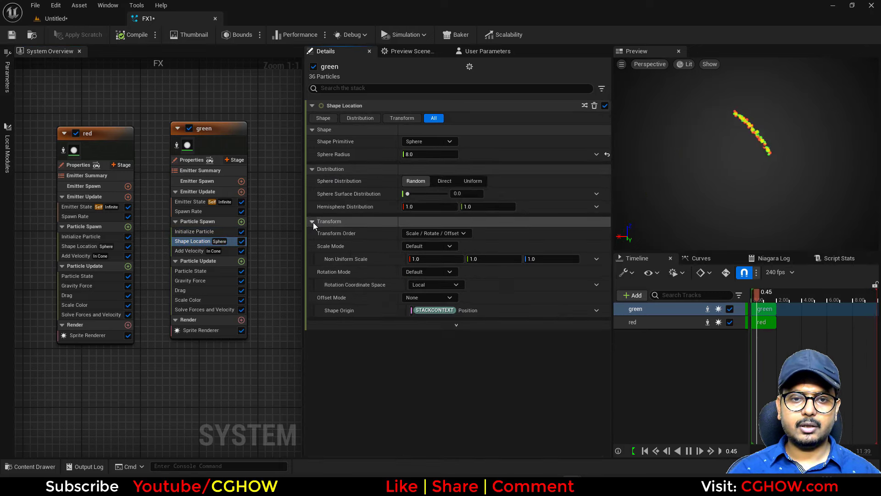
left_click(436, 297)
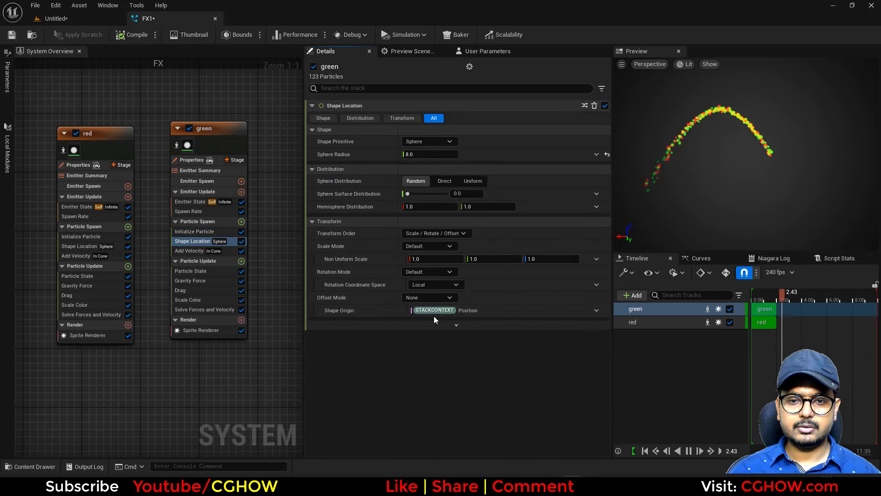
left_click(436, 297)
left_click(415, 310)
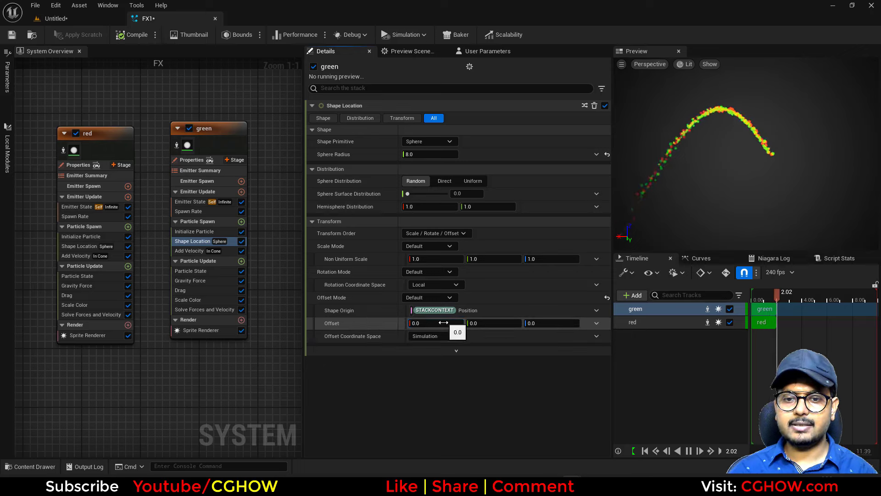
type("200")
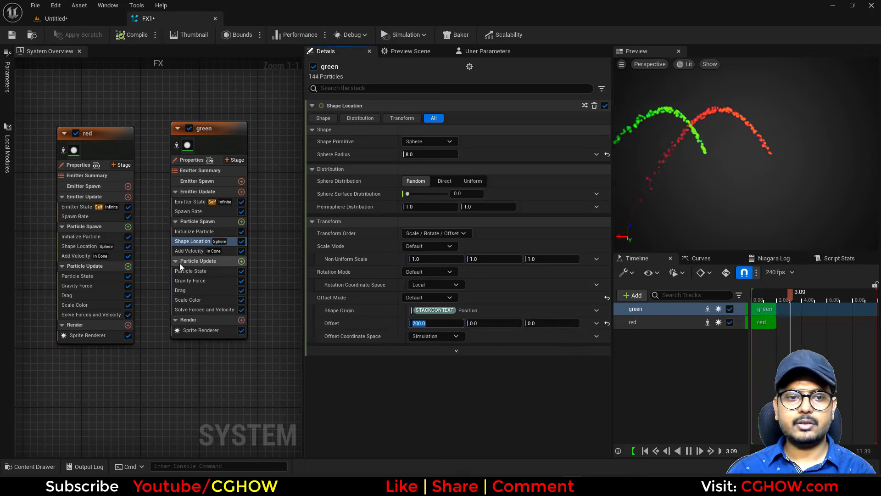
Set the green emitter's velocity cone axis X to -0.5 and compare the crossing jets with the forum reference image in the browser.
left_click(180, 251)
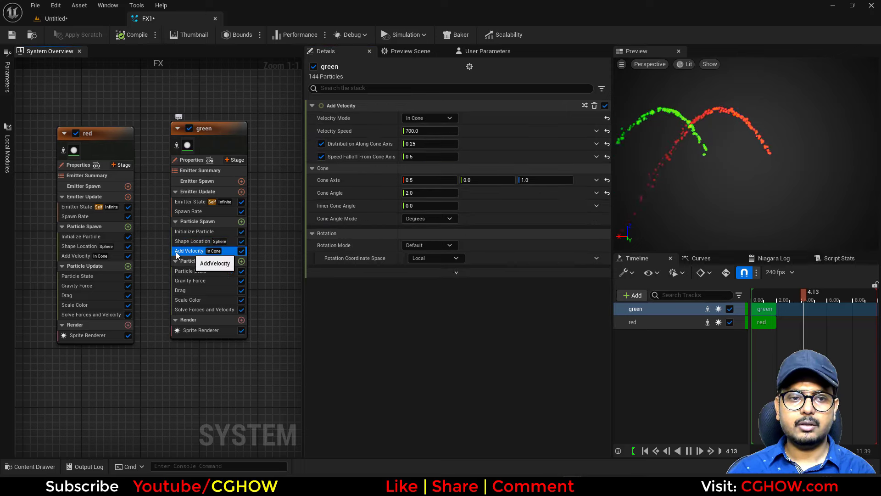
left_click(435, 181)
type("-")
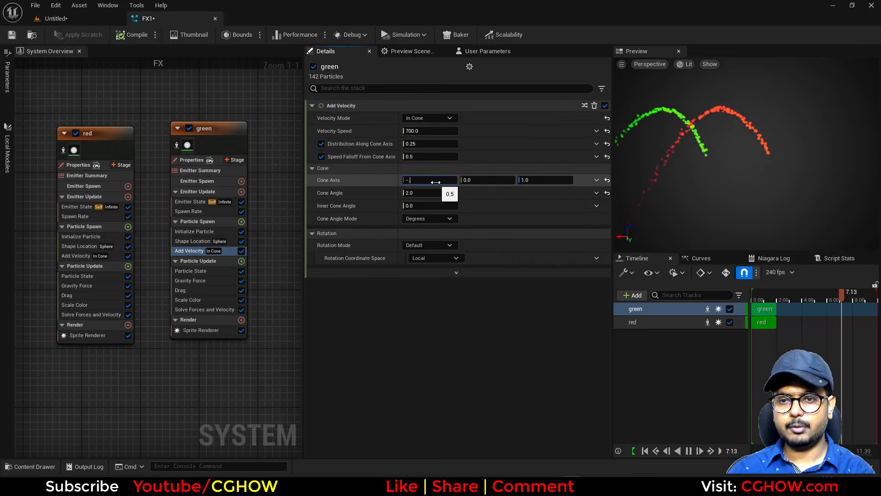
type("0.5")
key("Return")
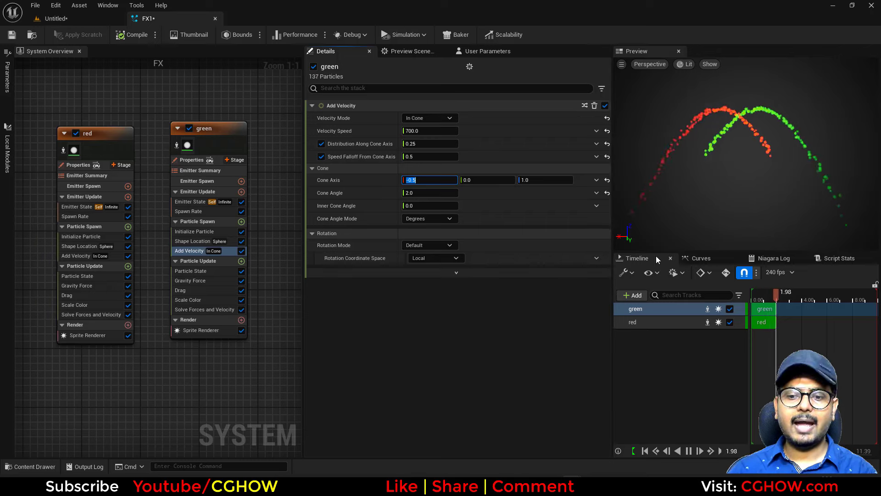
key("alt+Tab")
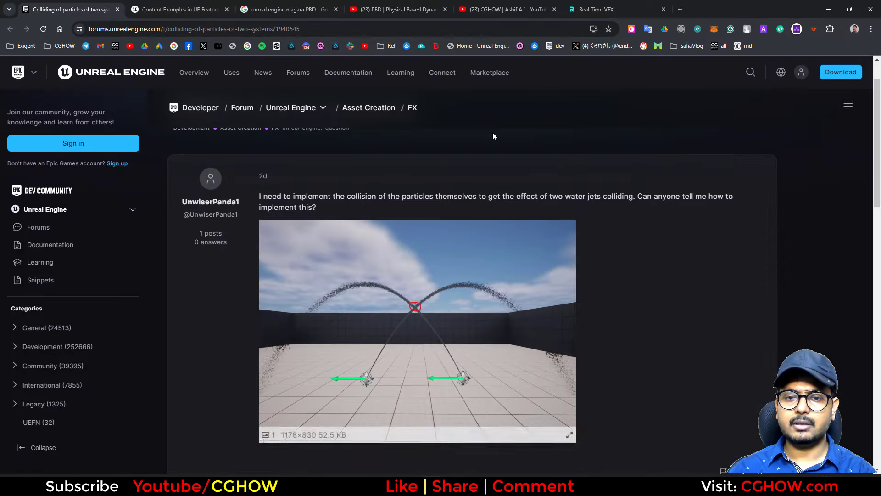
left_click(827, 10)
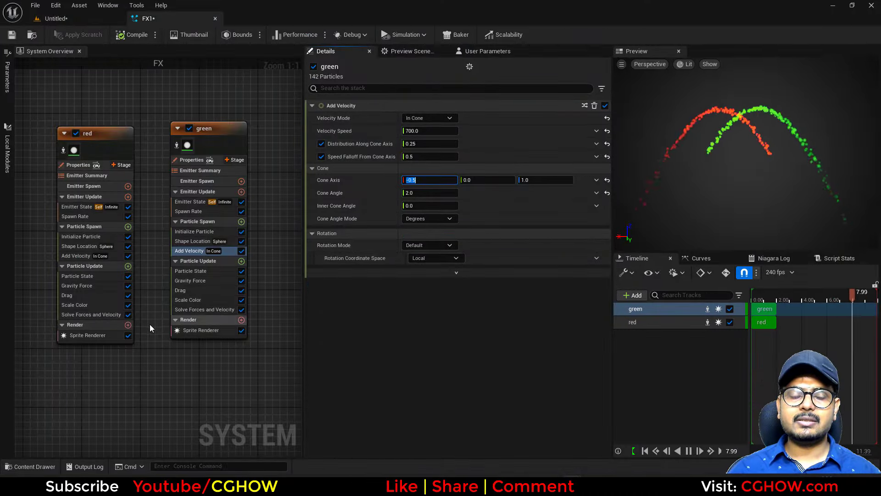
left_click(721, 225)
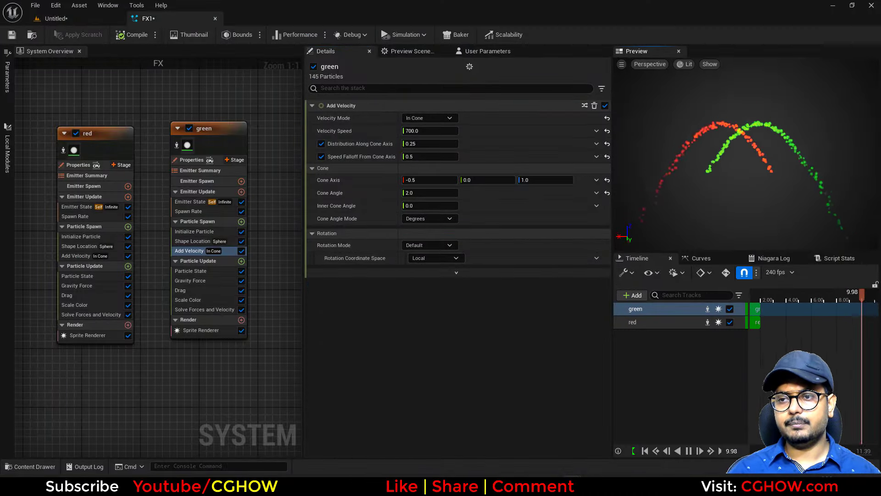
right_click_drag(728, 193, 727, 189)
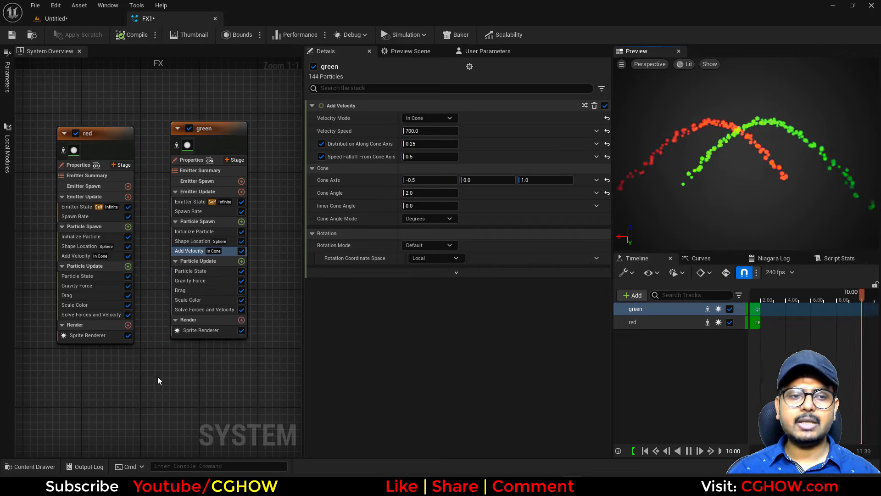
right_click_drag(158, 376, 119, 368)
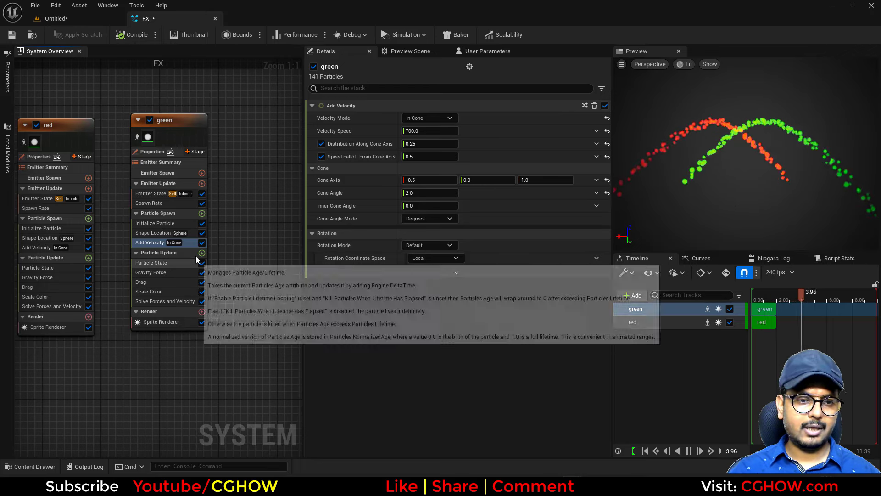
left_click(202, 253)
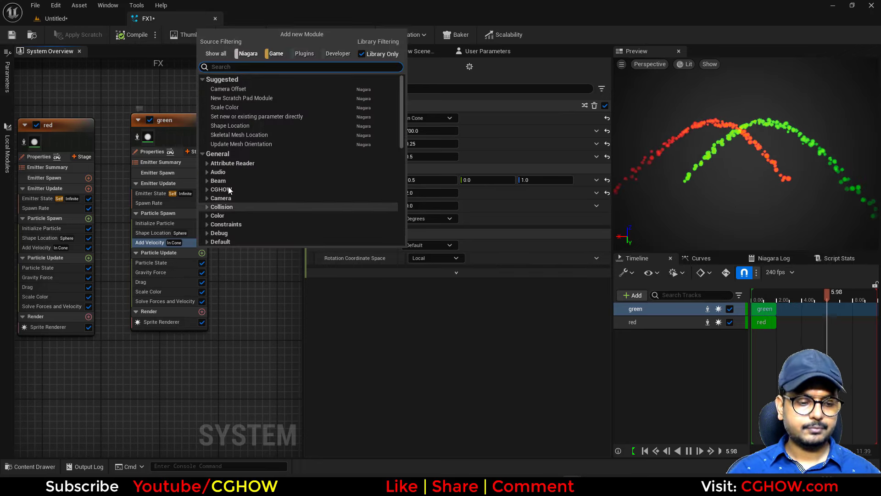
scroll(246, 177, "down", 8)
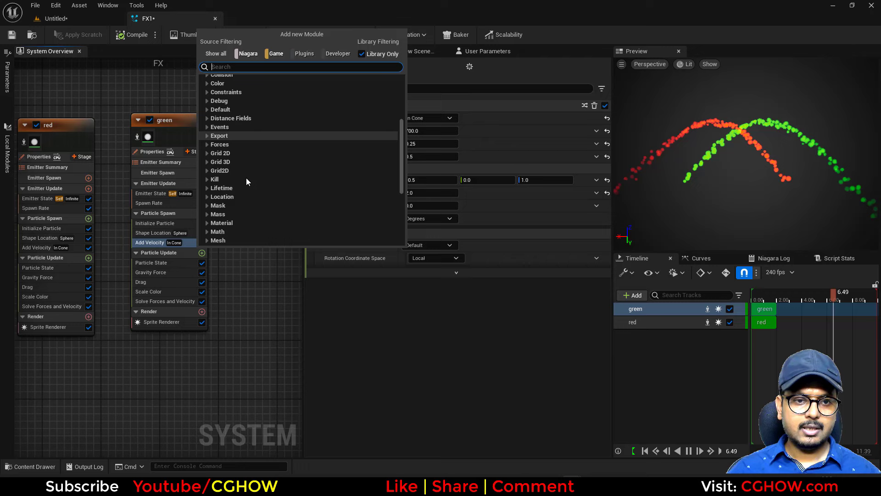
left_click(182, 252)
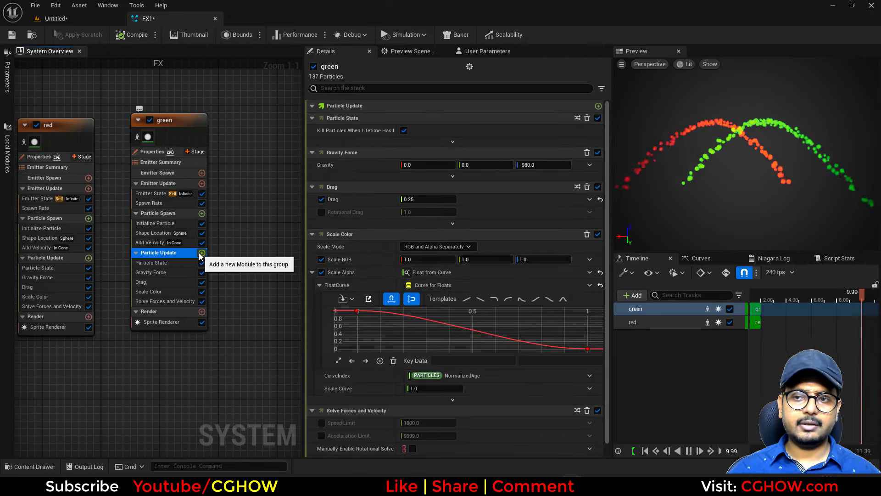
right_click_drag(100, 319, 136, 319)
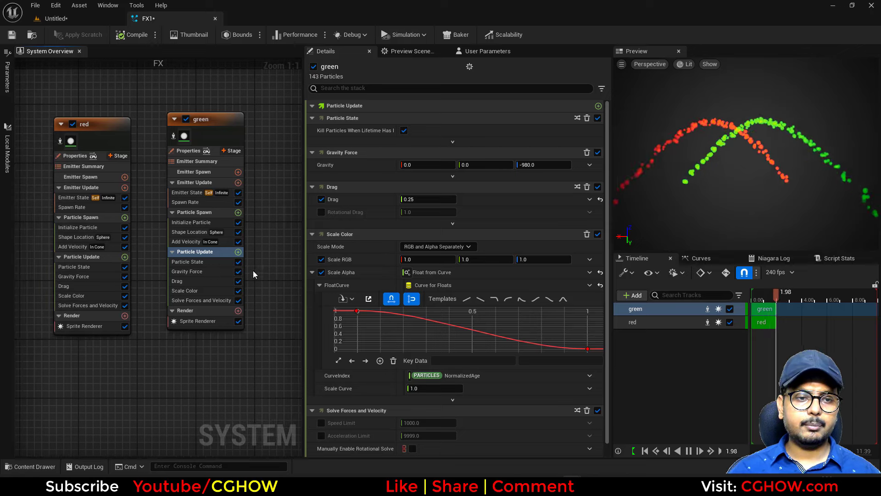
right_click_drag(183, 351, 162, 350)
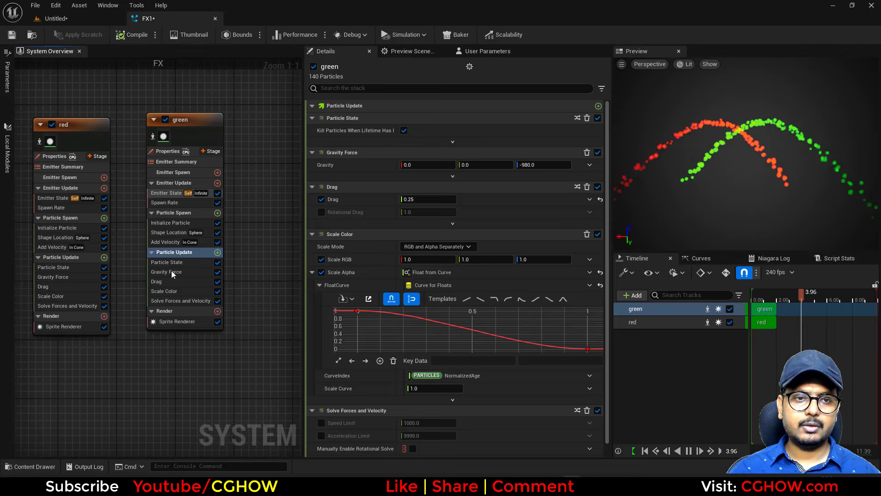
Add a new scratch pad module to the green emitter's Particle Update group and name it distance_check.
left_click(218, 252)
scroll(247, 206, "down", 10)
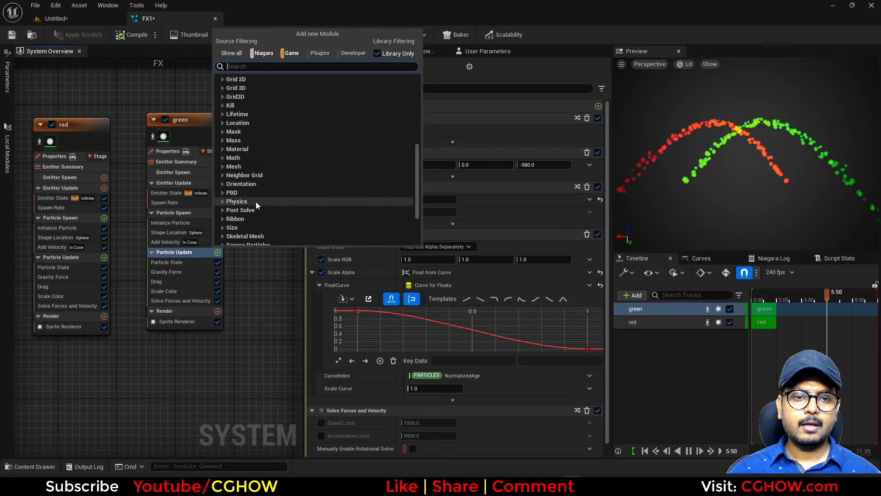
left_click(259, 231)
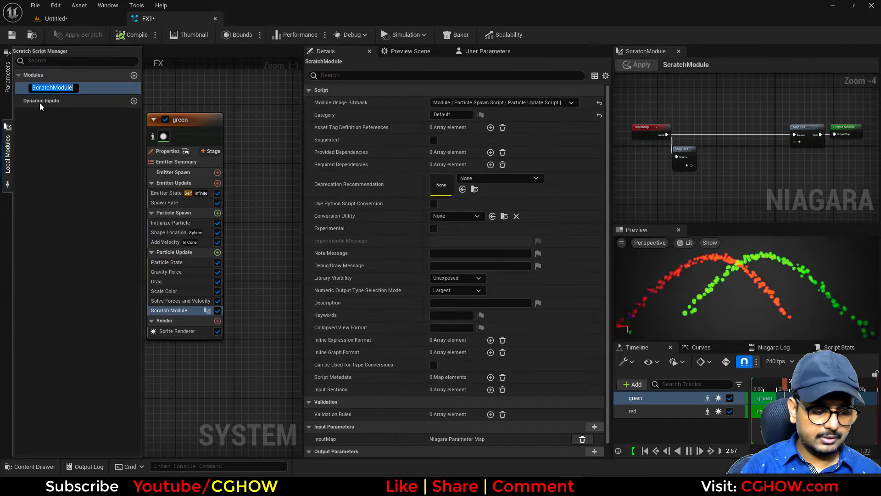
type("distan")
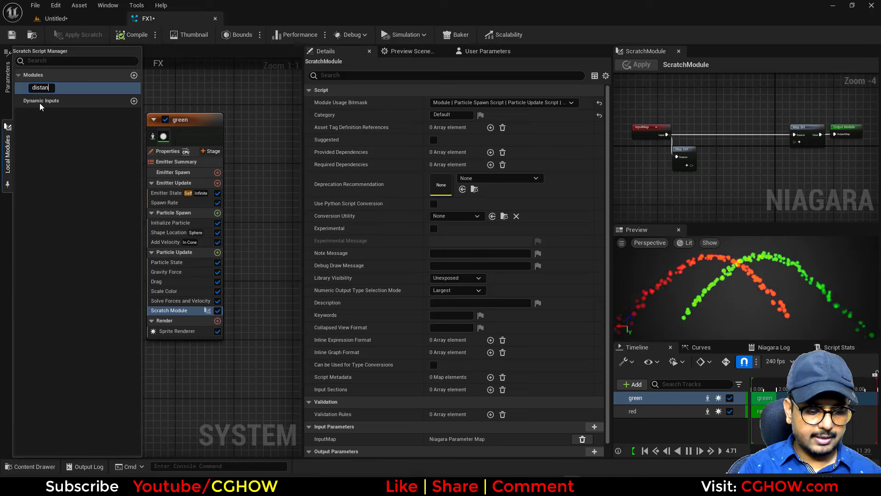
type("ce_")
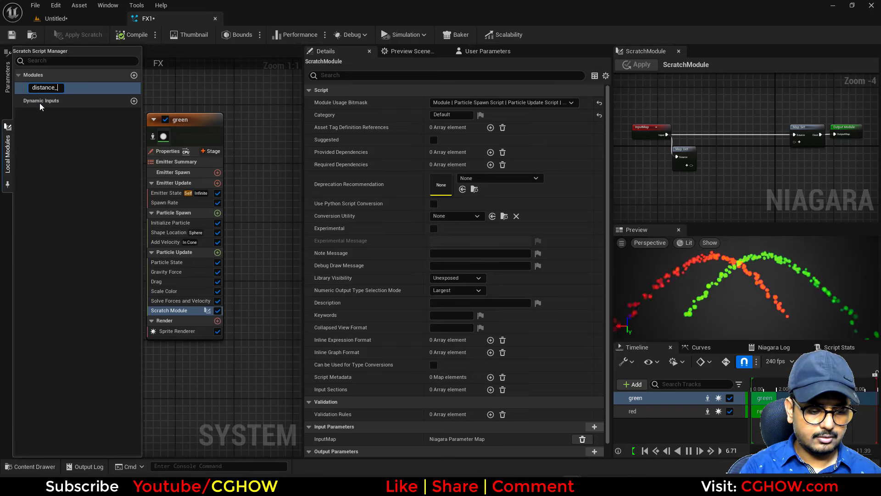
type("check")
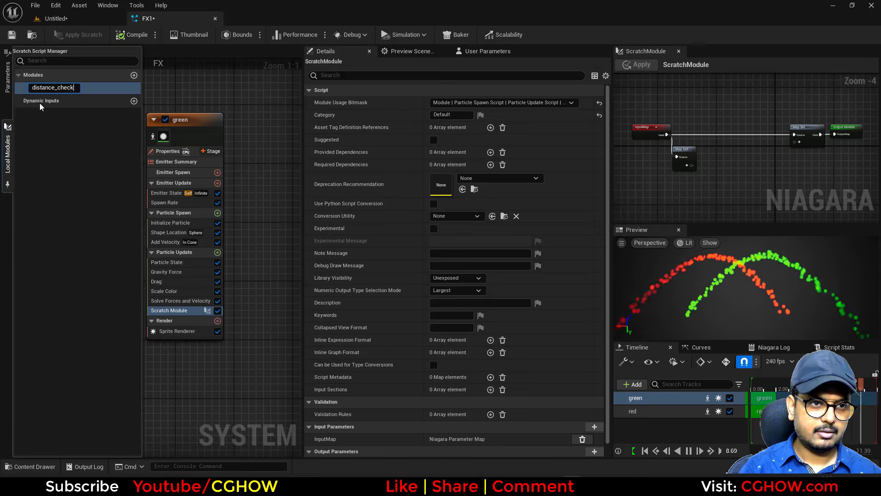
key("Return")
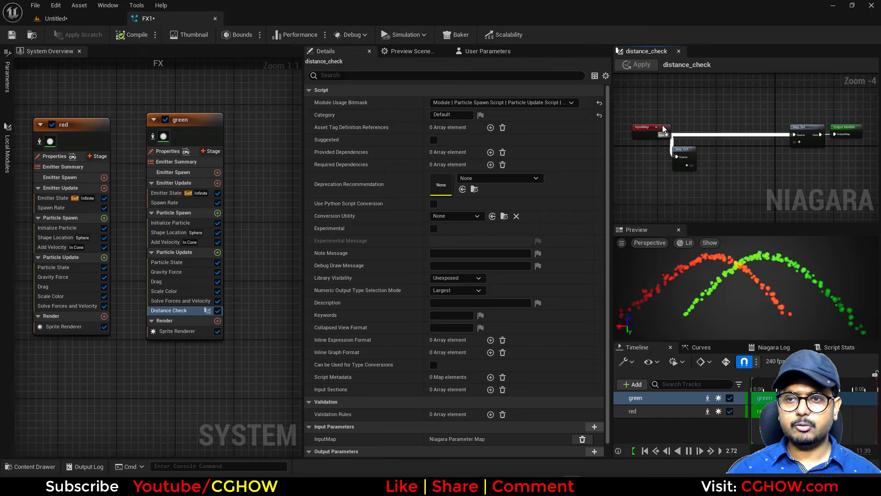
Dock the distance_check graph beside the System Overview and orbit the preview to view the jets from the opposite side.
left_click_drag(646, 51, 108, 54)
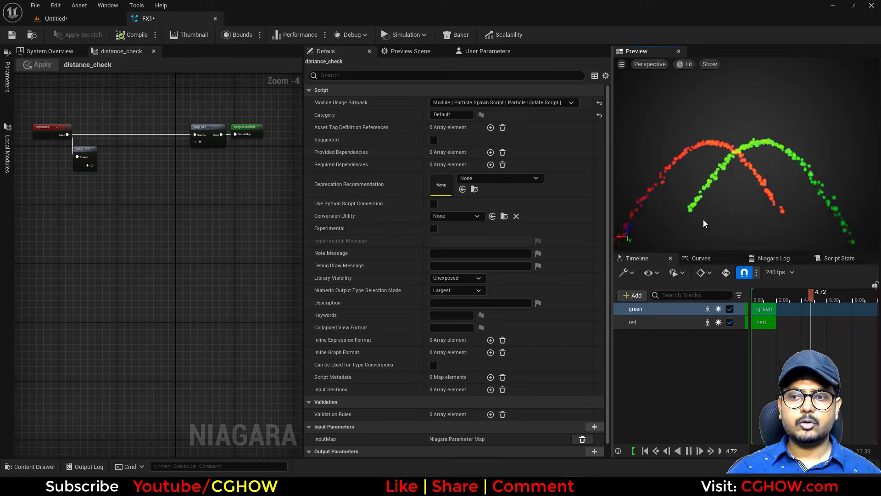
left_click_drag(706, 223, 725, 223)
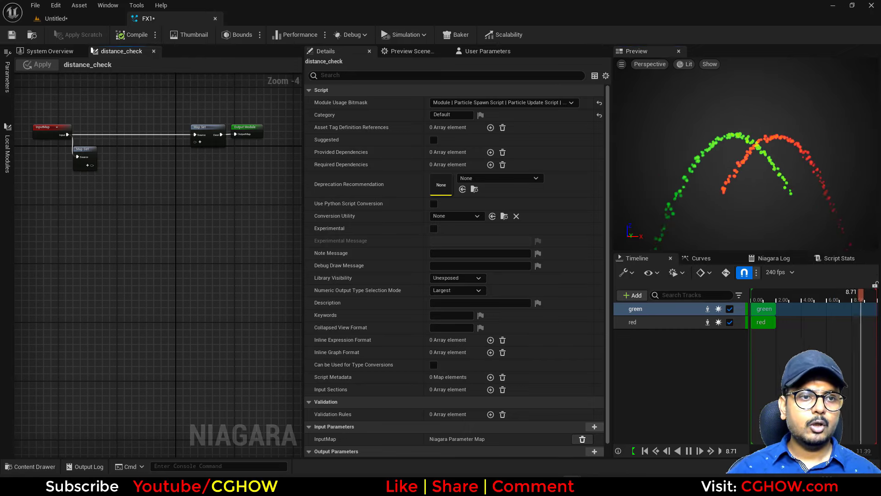
Add a Particle Attribute Reader input to the Map Get node and name it PAR.
scroll(55, 147, "up", 4)
right_click_drag(127, 190, 104, 220)
left_click(103, 219)
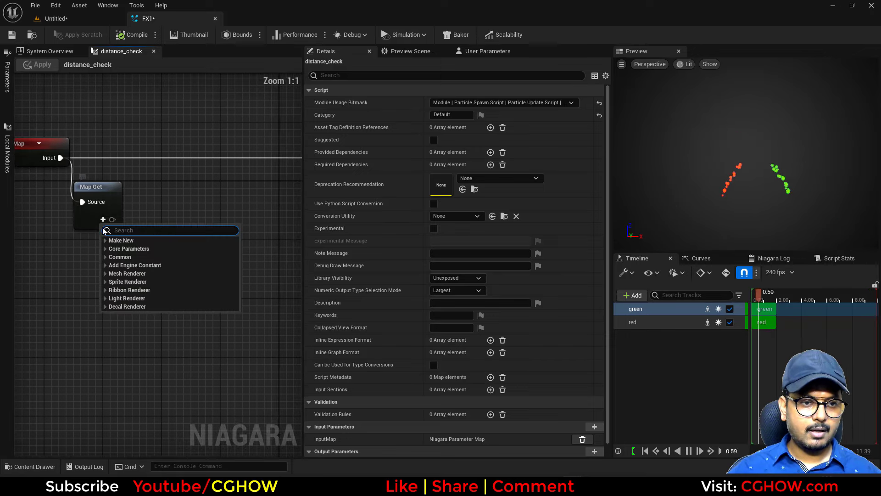
type("particle")
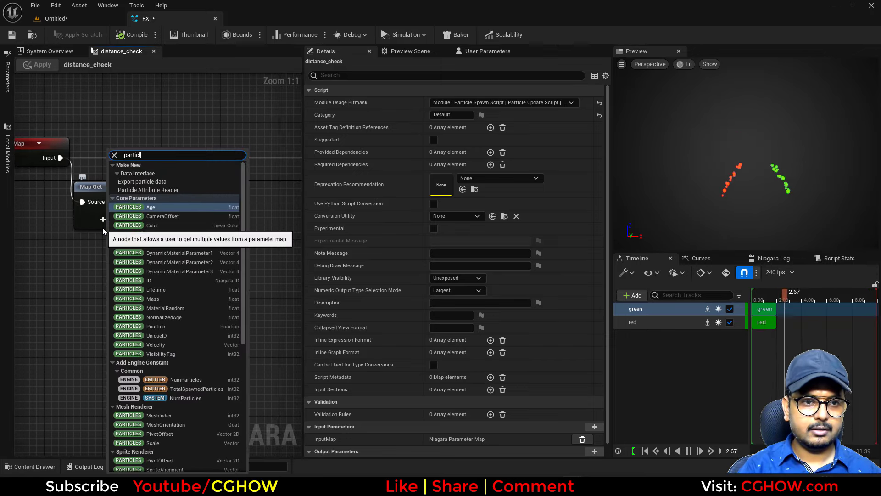
left_click(153, 190)
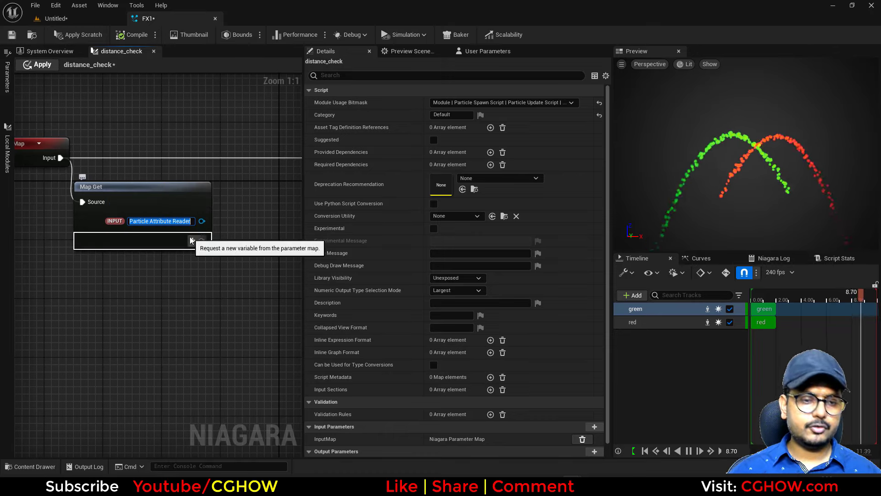
type("PAR")
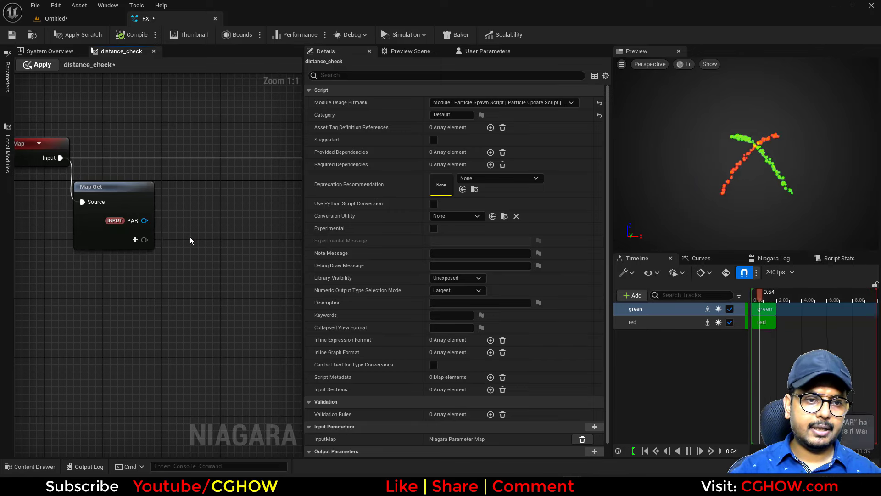
Create a Get Position by Index node fed by the PAR attribute reader.
right_click_drag(151, 225, 86, 195)
left_click_drag(118, 187, 119, 187)
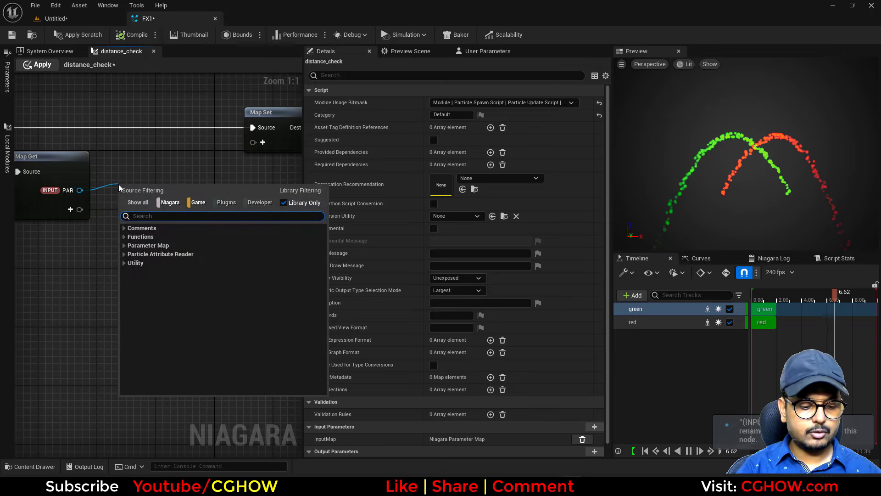
type("pos")
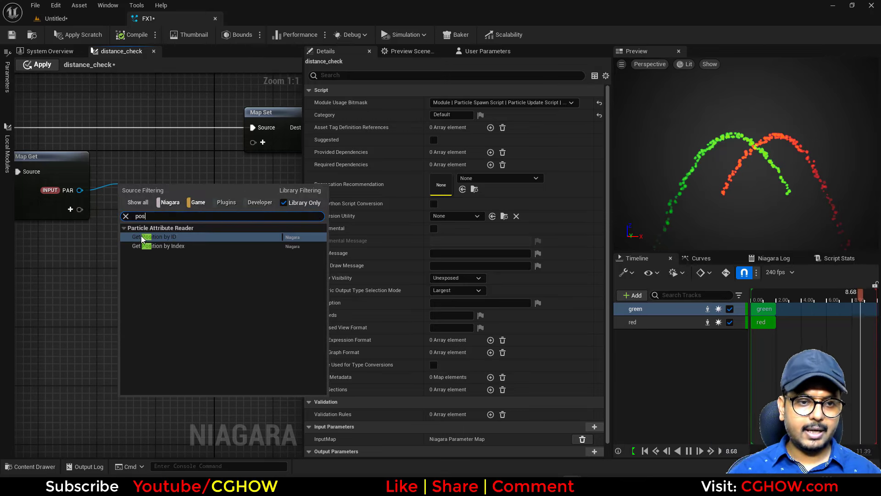
left_click(151, 245)
Feed an Execution Index node into the Particle Index input of Get Position by Index and set its attribute to Position.
right_click(57, 254)
type("exe")
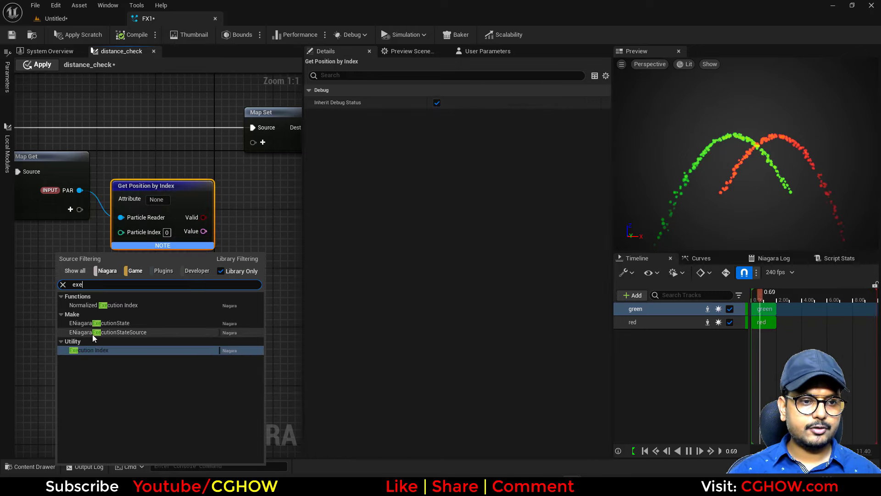
left_click(89, 349)
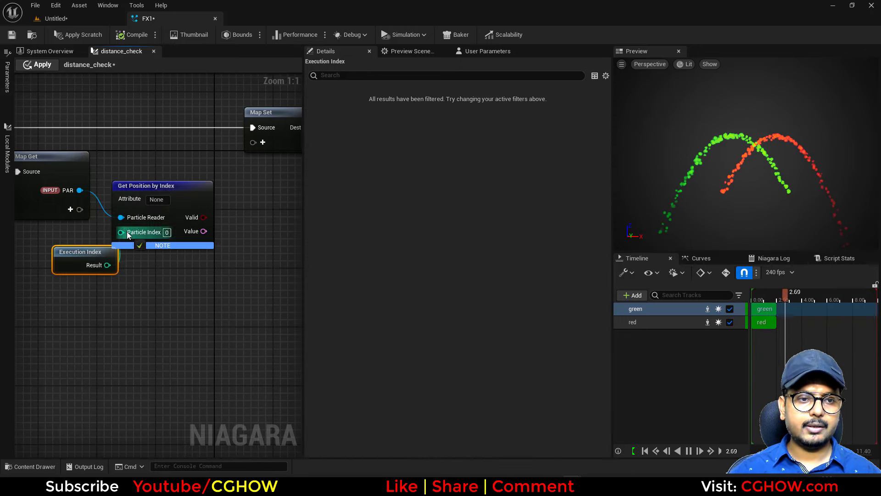
left_click(156, 199)
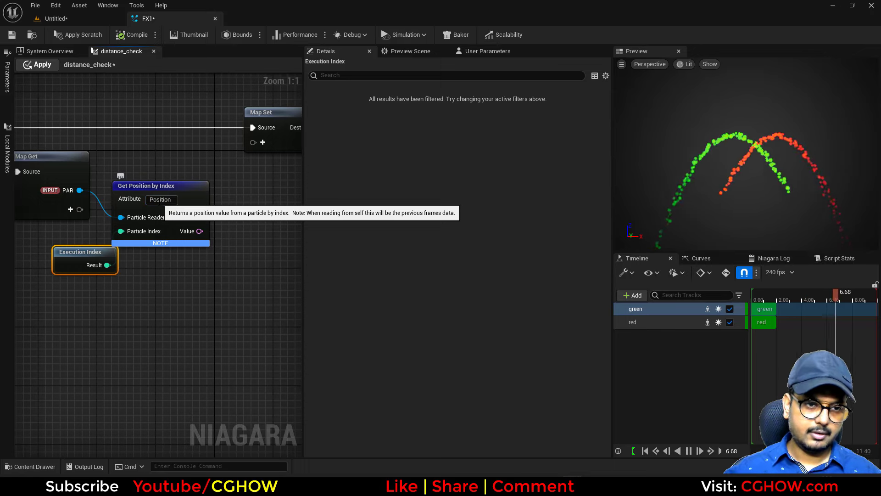
left_click_drag(95, 253, 81, 254)
Add the Particles Position parameter to the Map Get node.
right_click_drag(256, 240, 191, 224)
right_click_drag(129, 271, 167, 266)
left_click(61, 200)
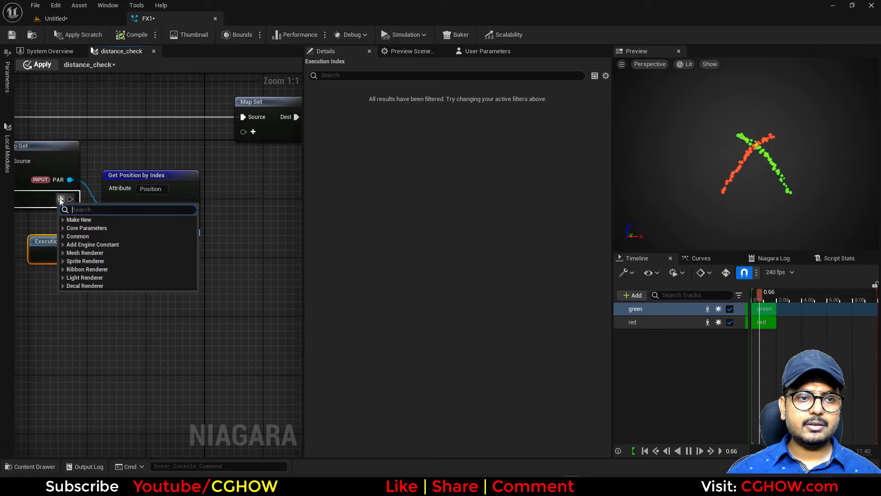
type("pos")
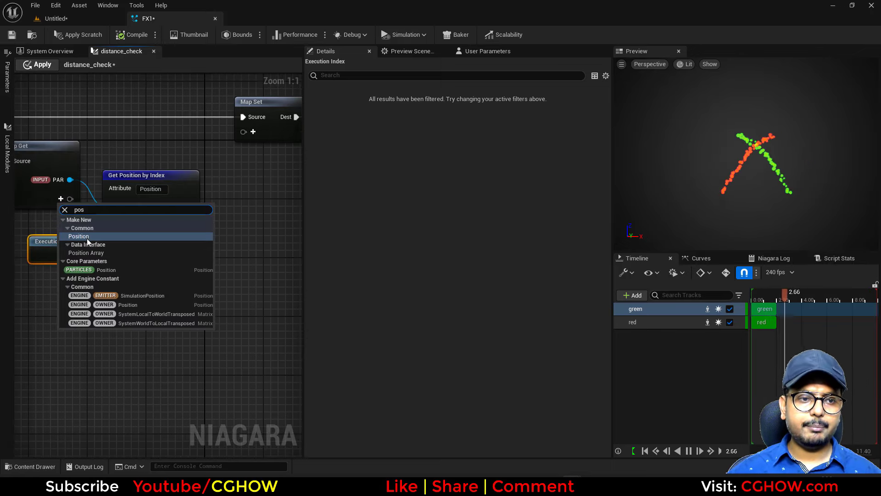
left_click(98, 269)
left_click(174, 186)
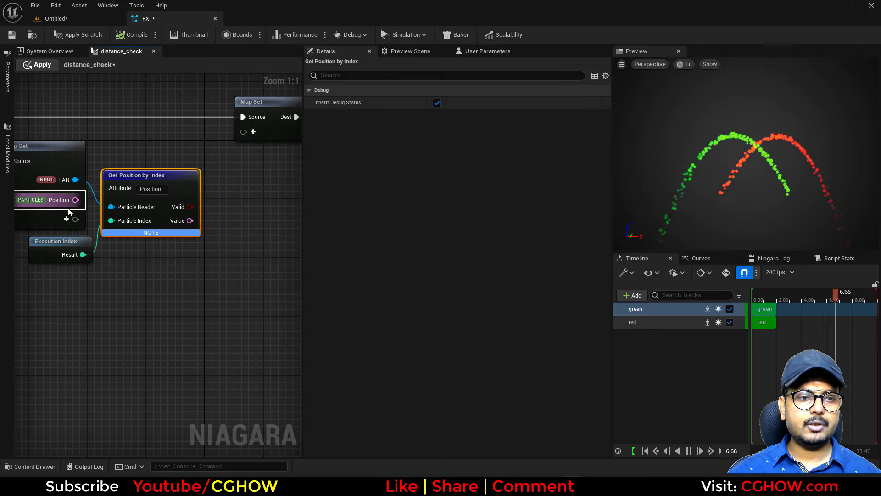
Subtract the Get Position by Index value from Particles Position with a Subtract node.
right_click_drag(115, 244, 74, 242)
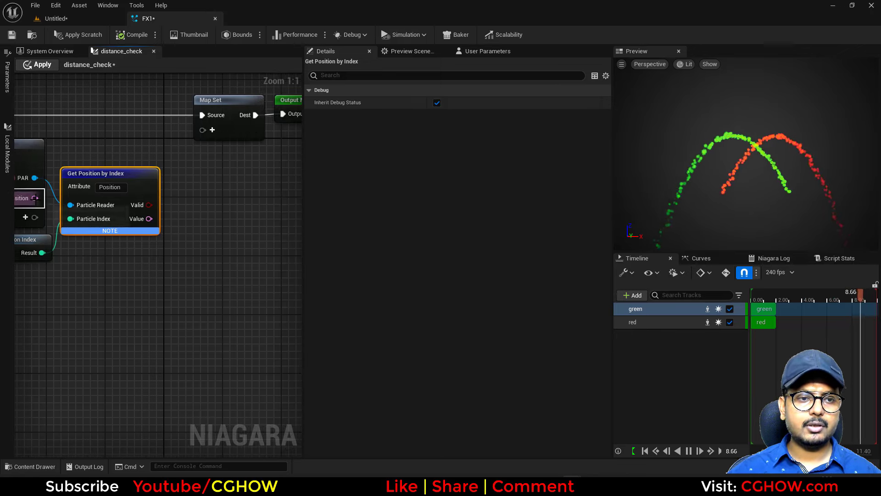
left_click_drag(35, 198, 207, 198)
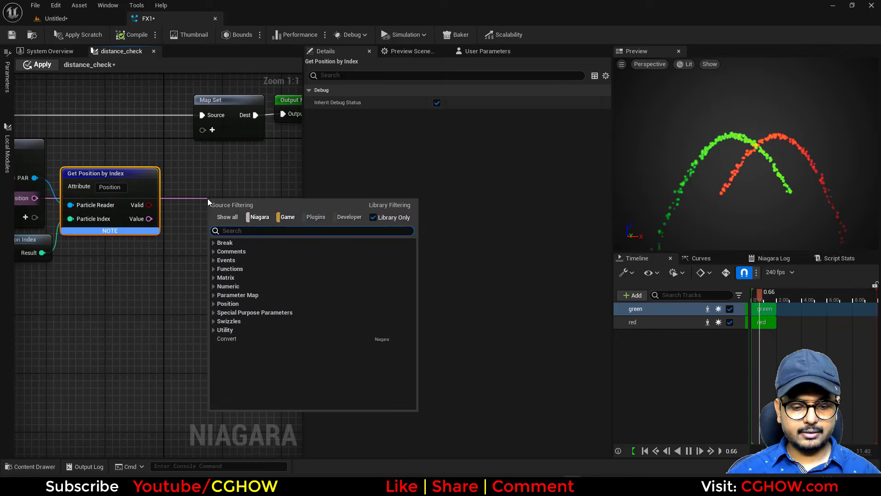
type("-")
left_click(224, 259)
left_click_drag(148, 219, 209, 219)
Connect the subtraction result to a Length node to get the distance between the particles.
right_click_drag(243, 201, 135, 205)
left_click_drag(150, 220, 198, 218)
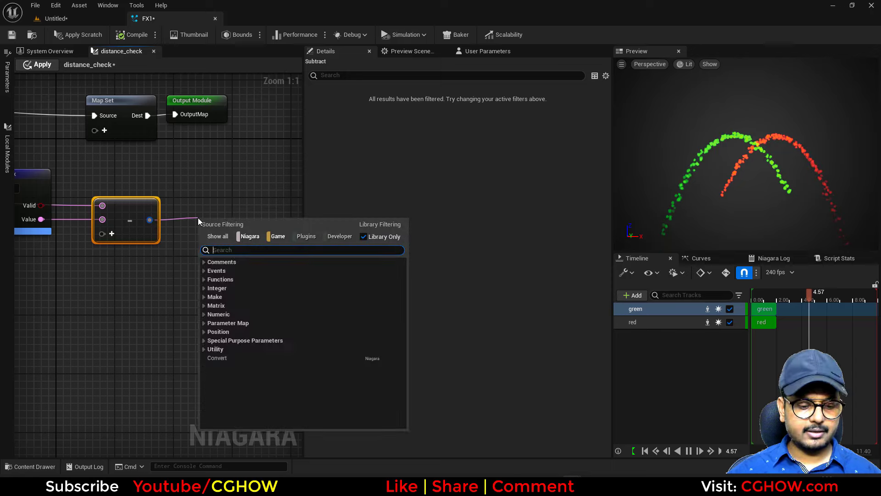
type("len")
left_click(224, 382)
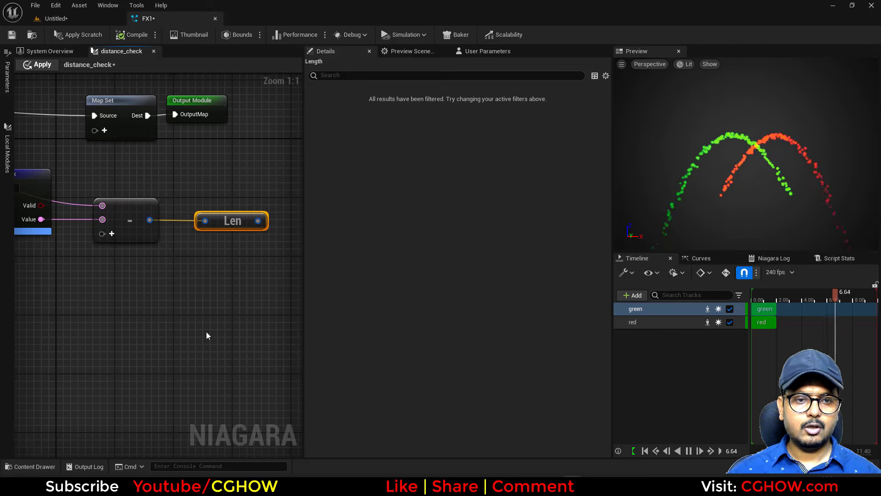
Connect the Length result to the first input of a new Less Than node.
right_click_drag(195, 294, 145, 290)
right_click_drag(226, 246, 197, 241)
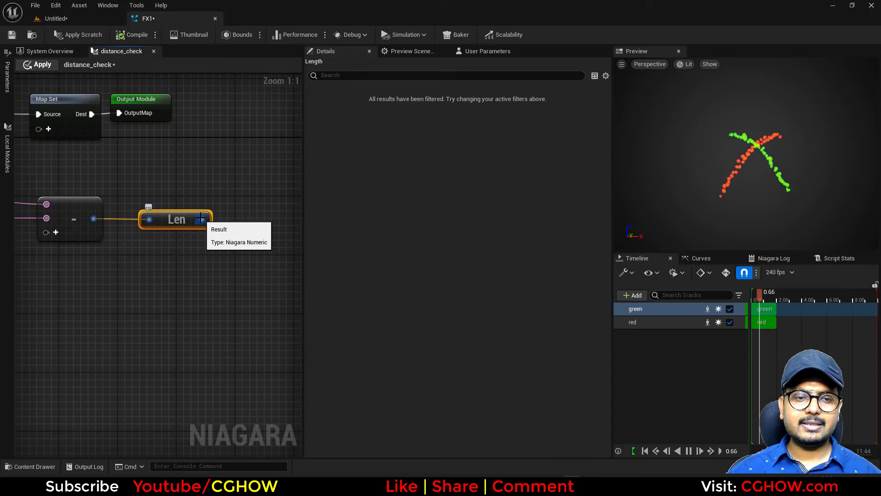
left_click_drag(247, 225, 247, 225)
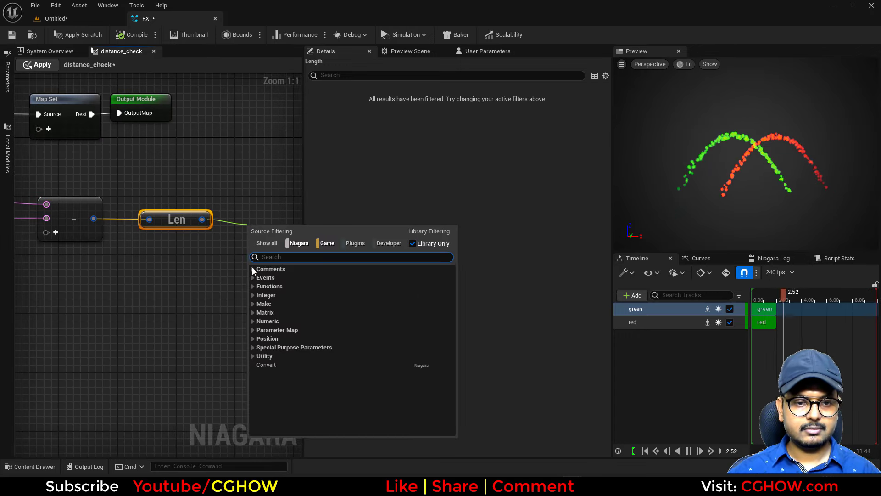
type("<")
left_click(282, 295)
Add a float input parameter named range to the Map Get node.
scroll(178, 275, "down", 2)
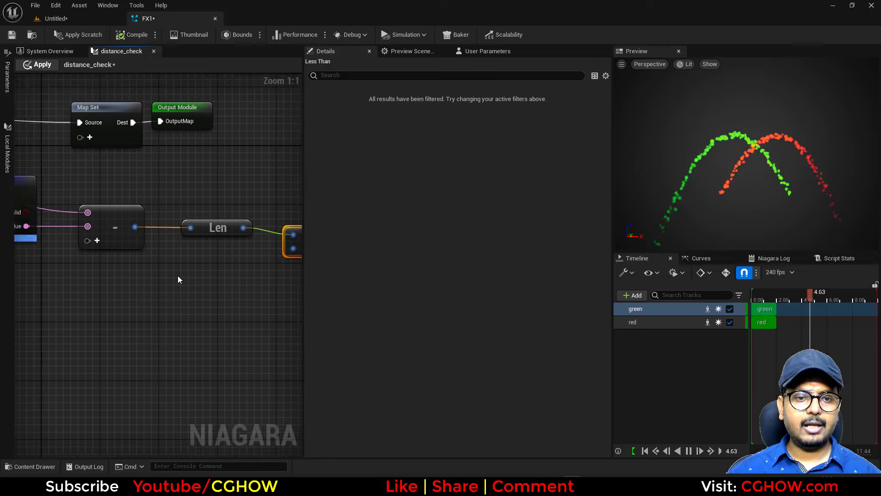
right_click_drag(45, 268, 172, 270)
scroll(100, 249, "up", 2)
left_click(100, 234)
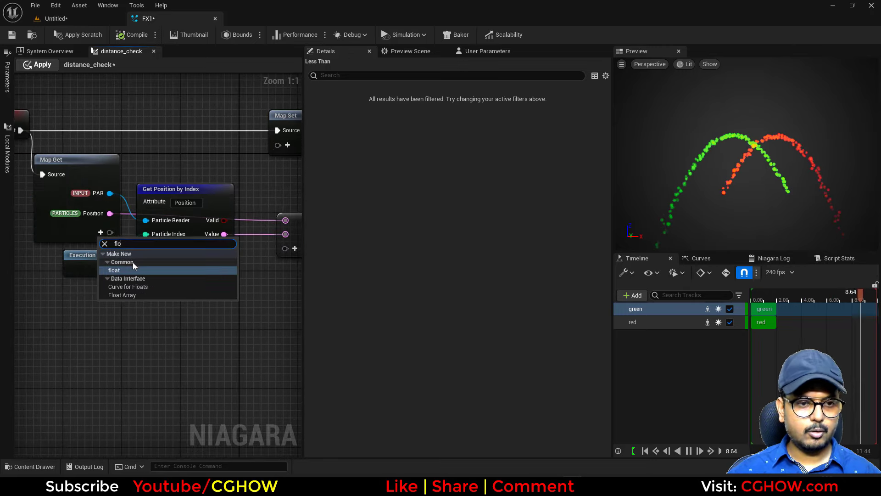
left_click(128, 264)
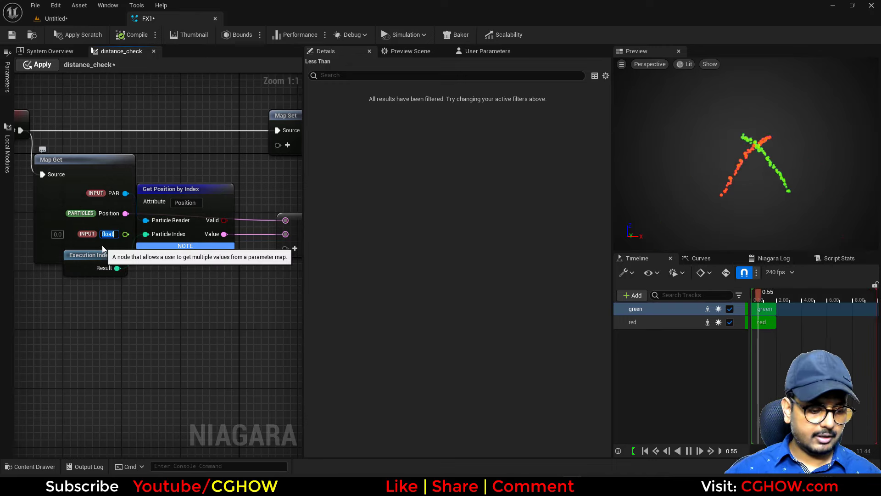
type("range")
key("Return")
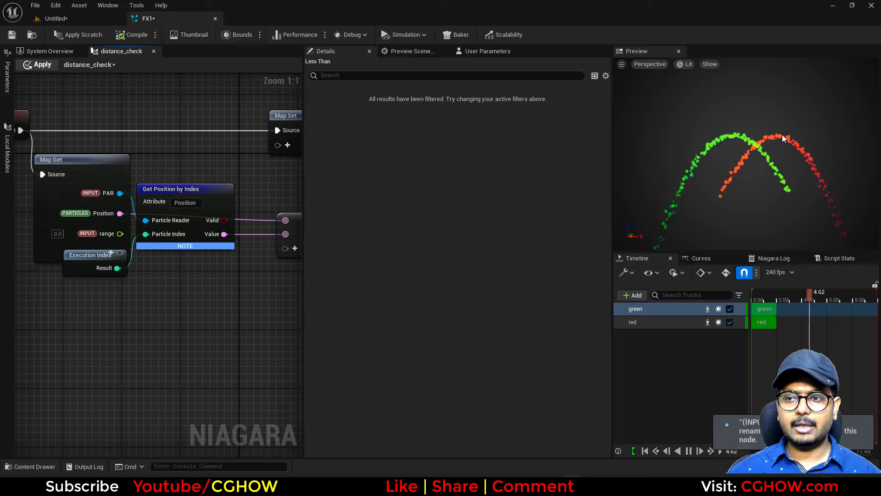
Connect the range input to the second input of the Less Than node.
right_click_drag(232, 319, 97, 289)
scroll(161, 303, "down", 2)
left_click_drag(21, 240, 230, 250)
right_click_drag(179, 265, 92, 266)
Add a Select node beside the Less Than node and give it a Vector output.
right_click(182, 178)
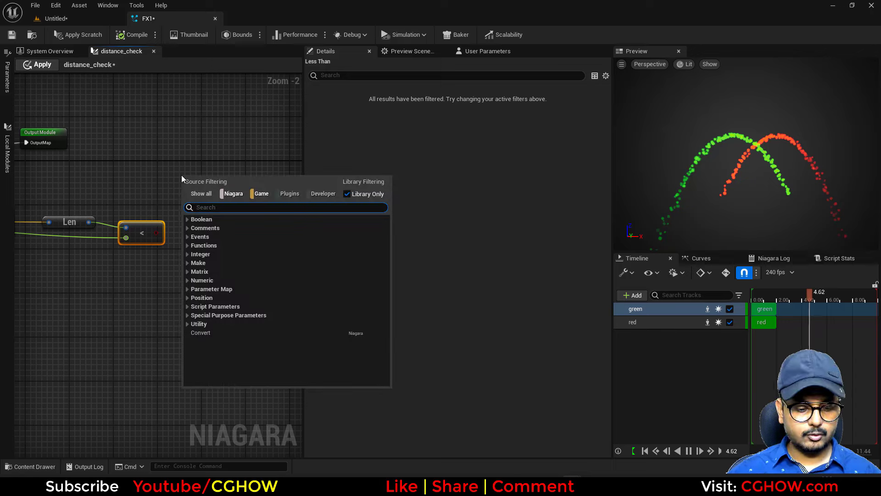
type("if")
left_click(219, 230)
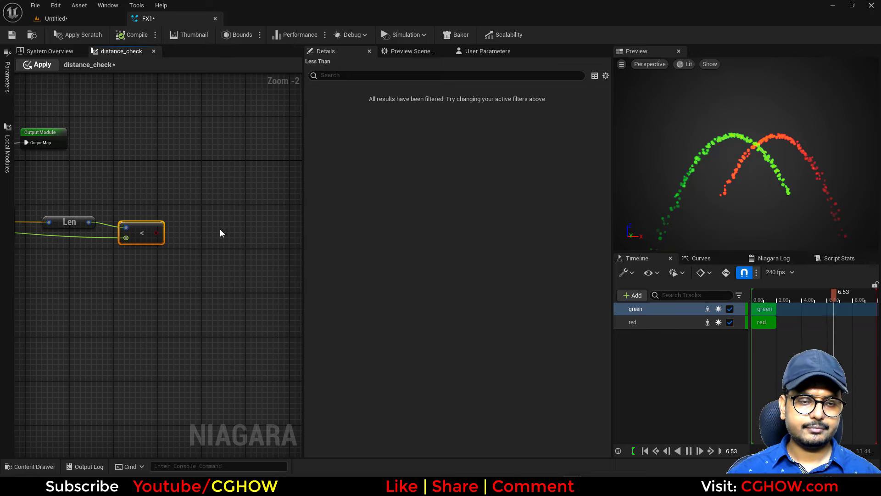
scroll(210, 189, "up", 2)
left_click(231, 186)
type("vec")
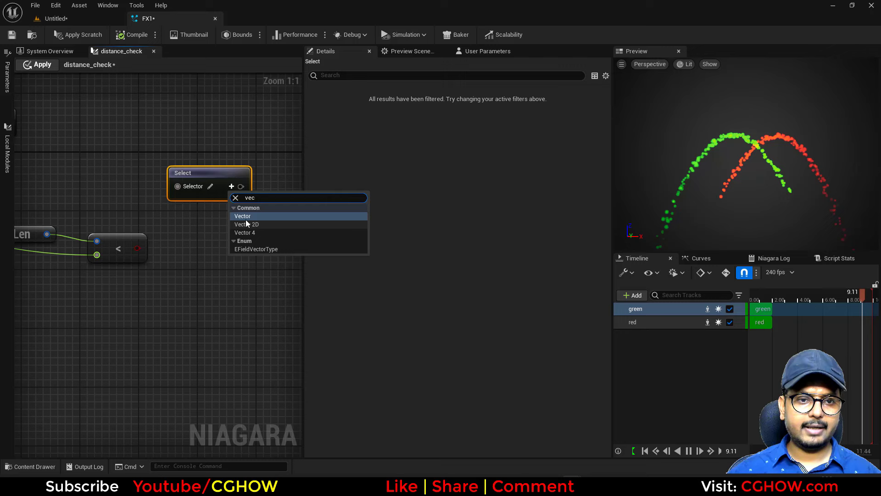
key("Return")
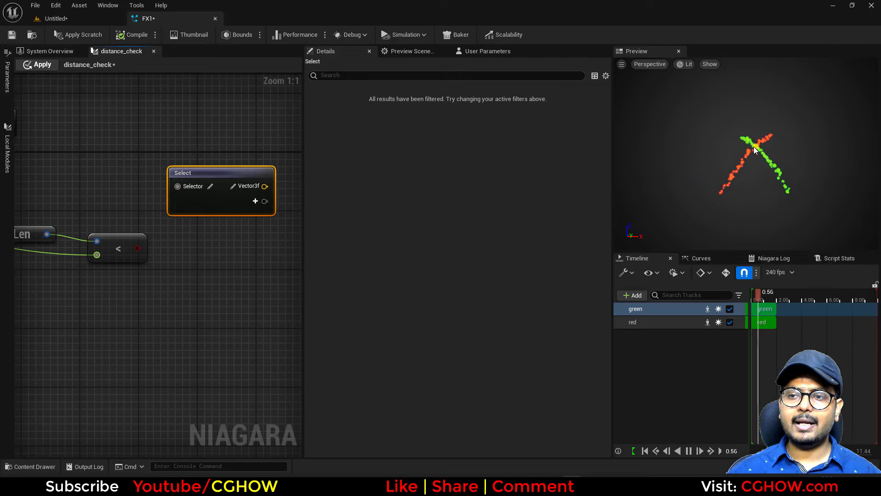
Set the Select node's selector type to bool and connect the Less Than result to it.
left_click(210, 186)
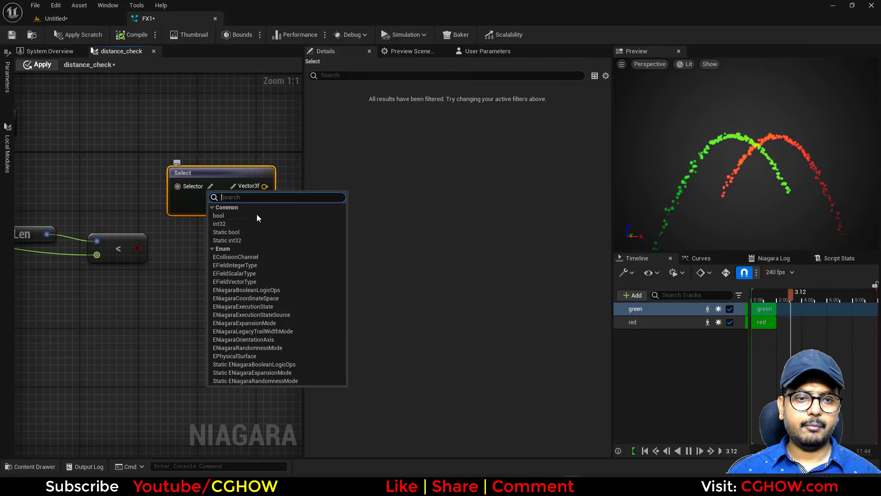
left_click(220, 215)
scroll(122, 257, "down", 3)
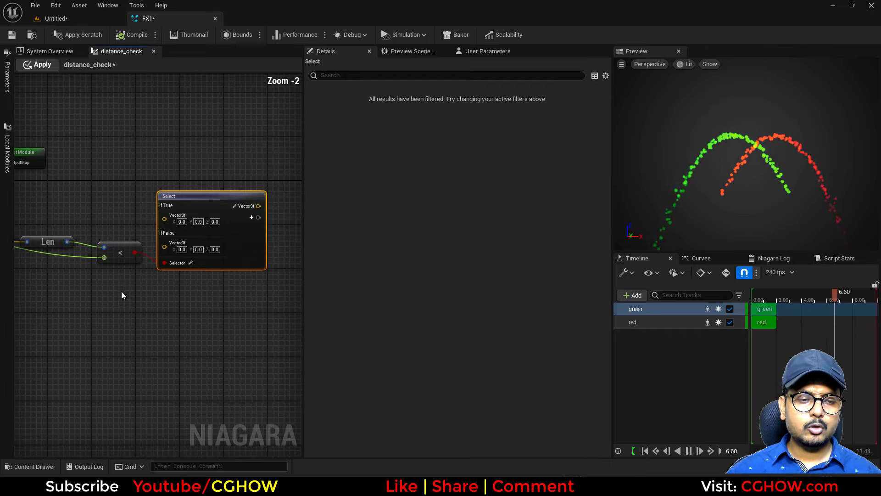
Move the Execution Index node below Map Get and add the Particles Velocity parameter to Map Get.
right_click_drag(156, 286, 161, 238)
scroll(161, 237, "up", 3)
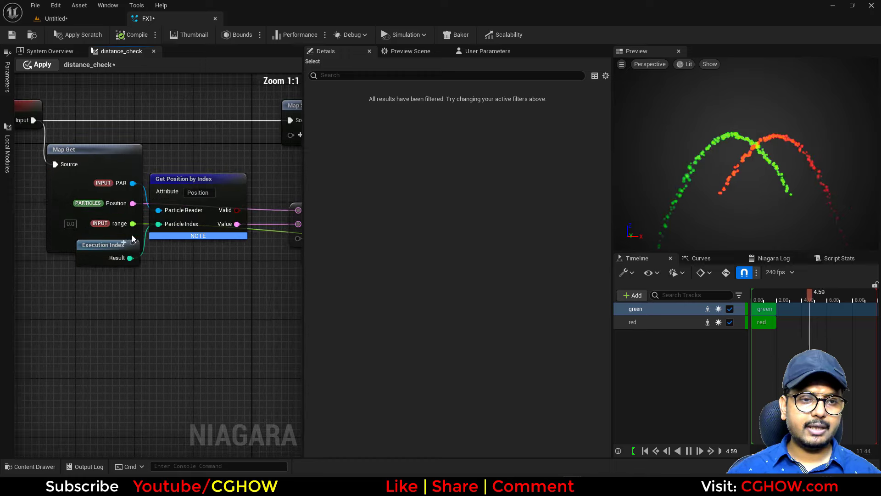
left_click_drag(98, 255, 106, 300)
left_click(124, 243)
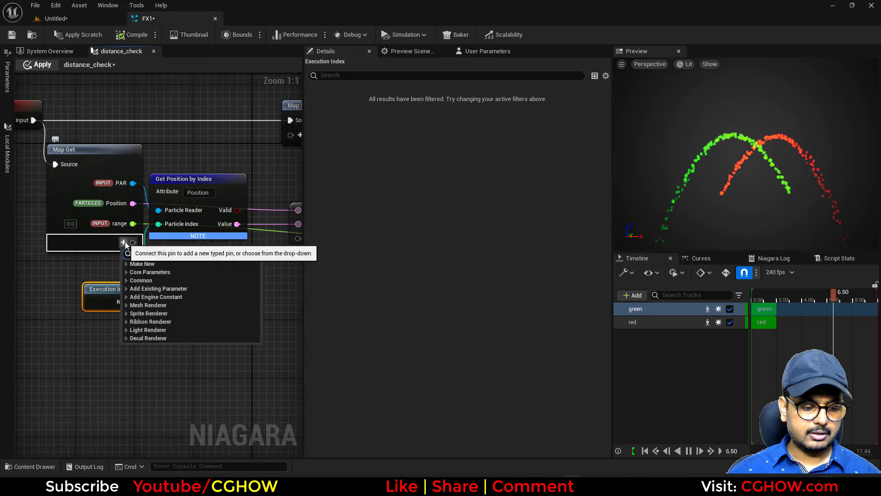
type("velo")
left_click(161, 272)
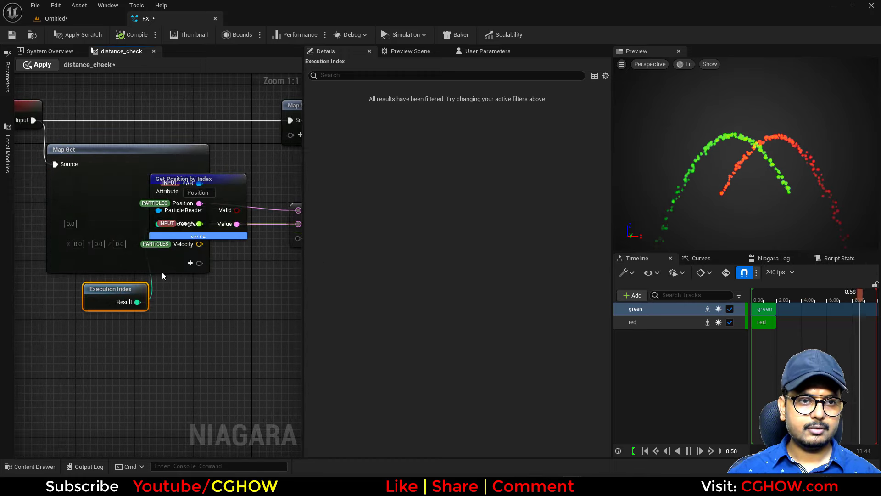
Move the widened Map Get node away from the Get Position by Index node it overlaps.
left_click(230, 272)
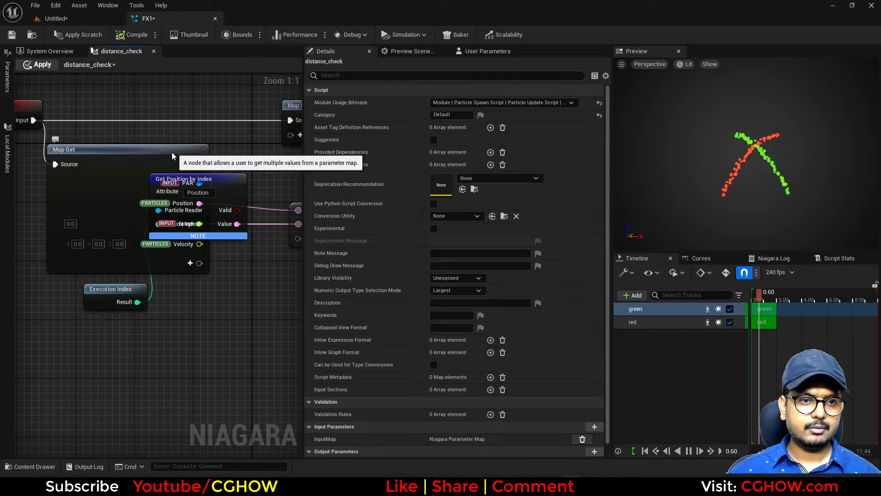
left_click_drag(172, 152, 102, 166)
scroll(137, 142, "down", 1)
Detach the distance_check graph into its own window and maximize it.
left_click_drag(127, 52, 828, 182)
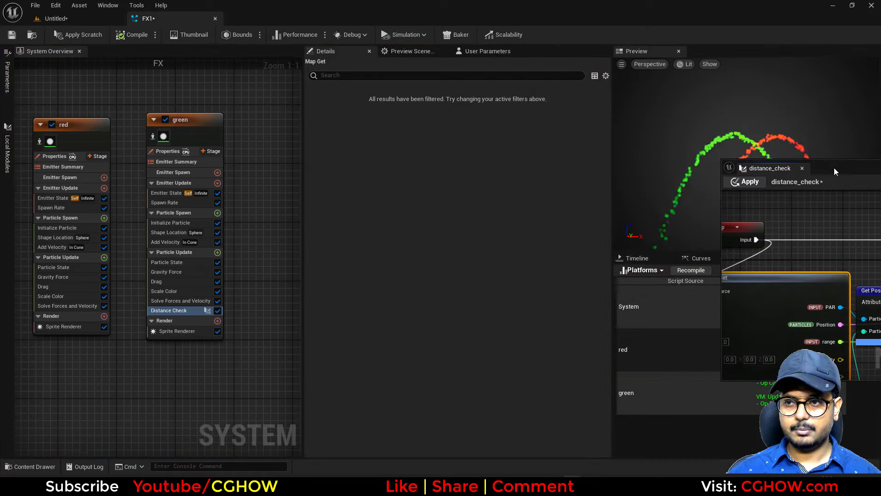
double_click(834, 167)
scroll(379, 260, "down", 2)
scroll(363, 281, "up", 5)
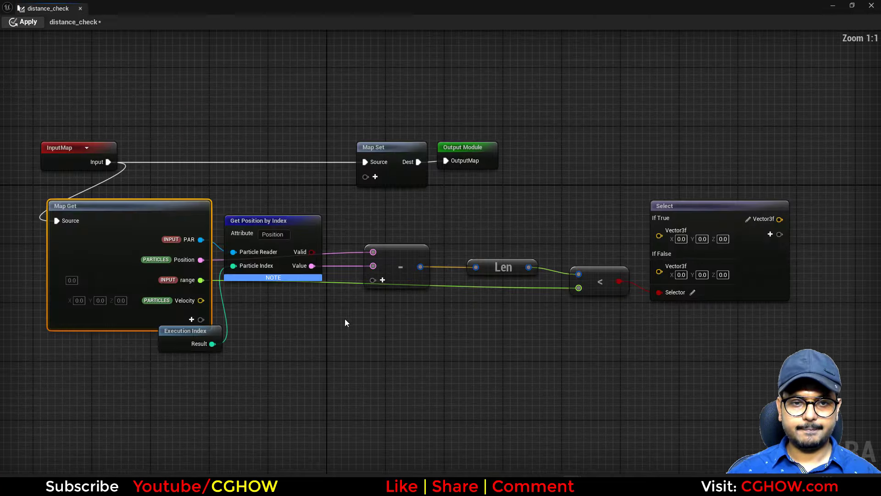
Space out the Map Get and InputMap nodes so the start of the graph is readable.
right_click_drag(344, 324, 386, 311)
left_click_drag(202, 194, 152, 187)
left_click(172, 139)
right_click_drag(173, 138, 180, 139)
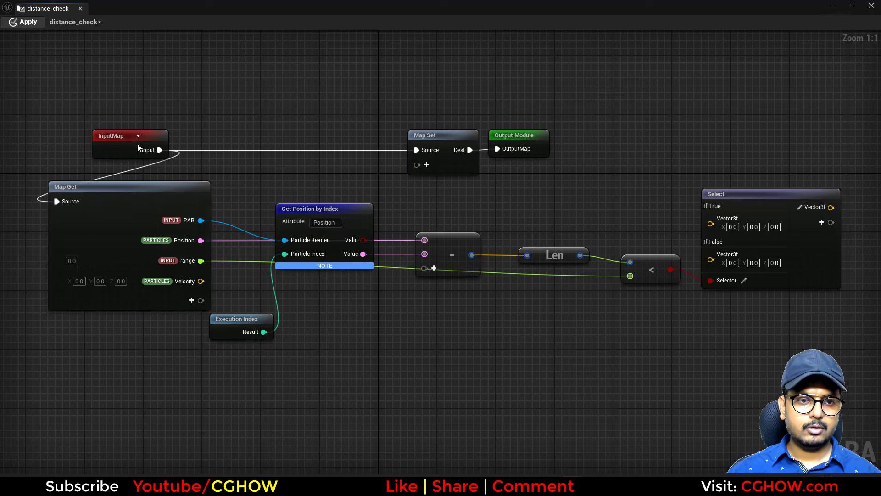
left_click(138, 137)
left_click_drag(100, 133, 11, 110)
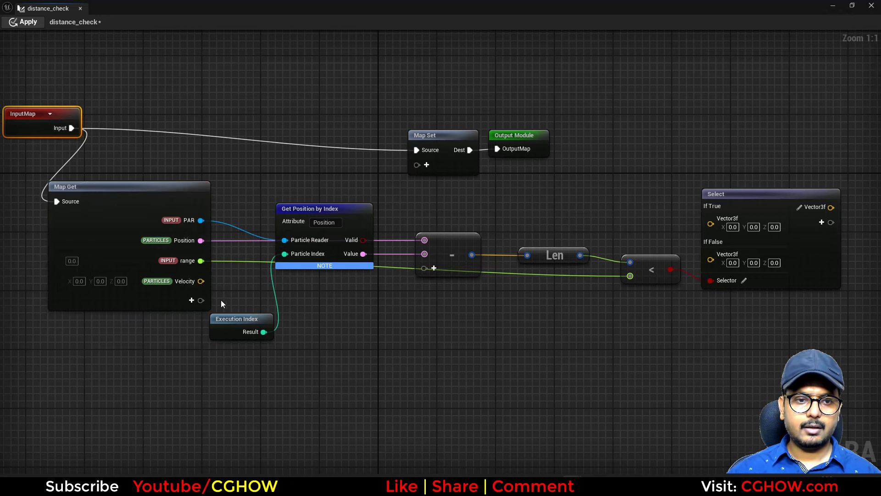
Connect Particles Velocity to the Select node's If False input and move the Select node clear of the wires.
left_click_drag(201, 280, 720, 260)
right_click_drag(687, 311, 608, 310)
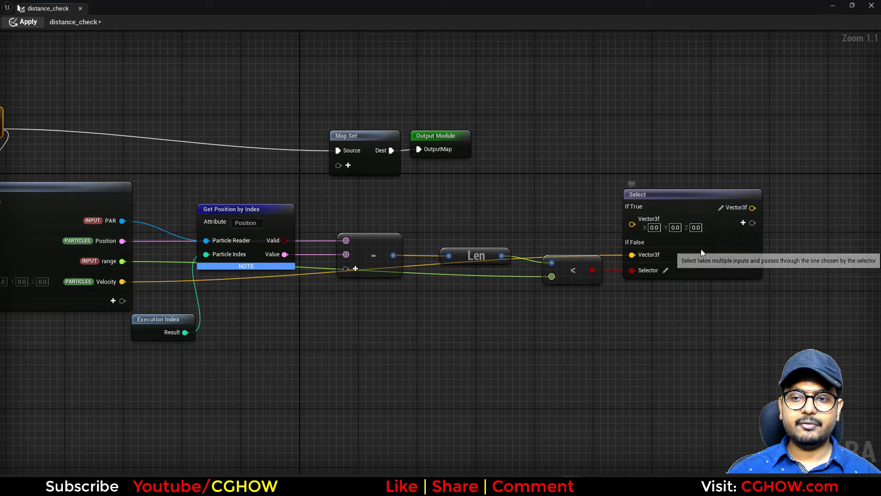
left_click_drag(701, 249, 736, 288)
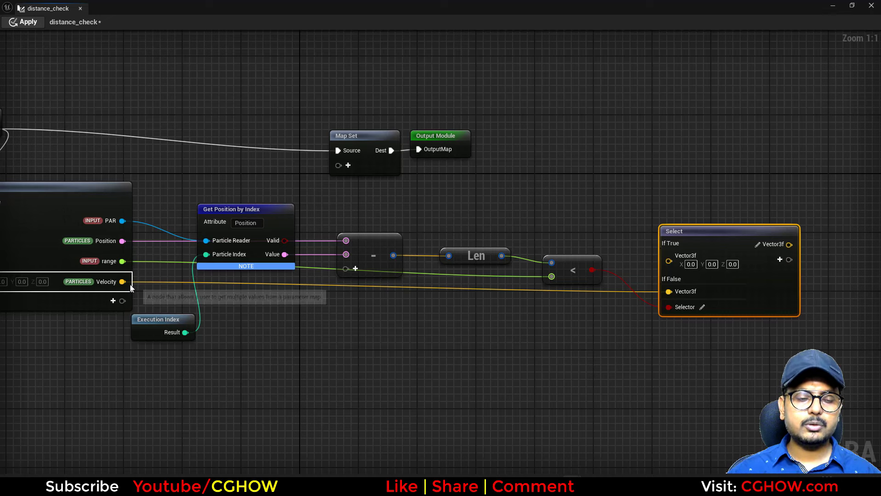
Feed Particles Velocity into a new Multiply node and connect its result to the Select node's If True input.
right_click_drag(265, 311, 283, 289)
left_click(282, 288)
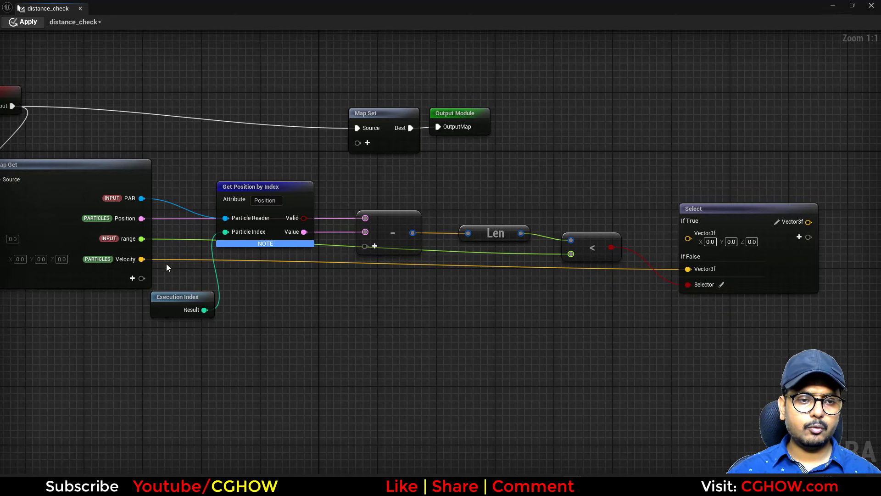
left_click_drag(142, 259, 274, 296)
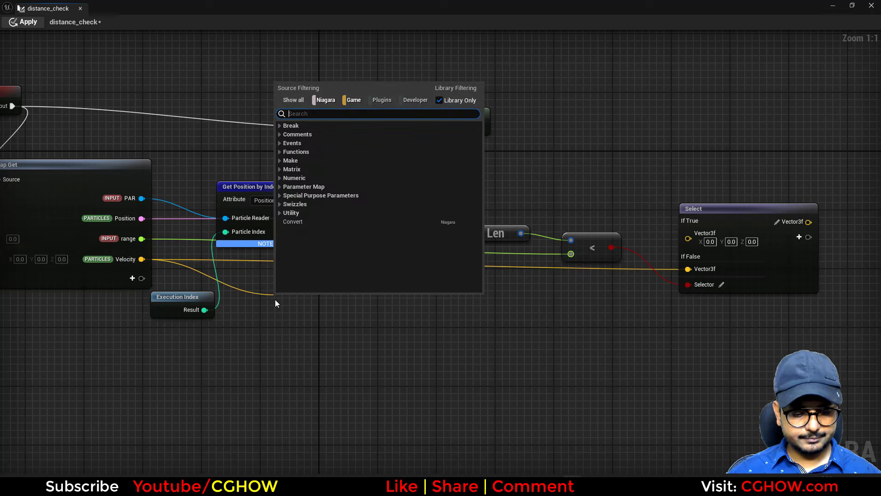
type("mul")
left_click(309, 209)
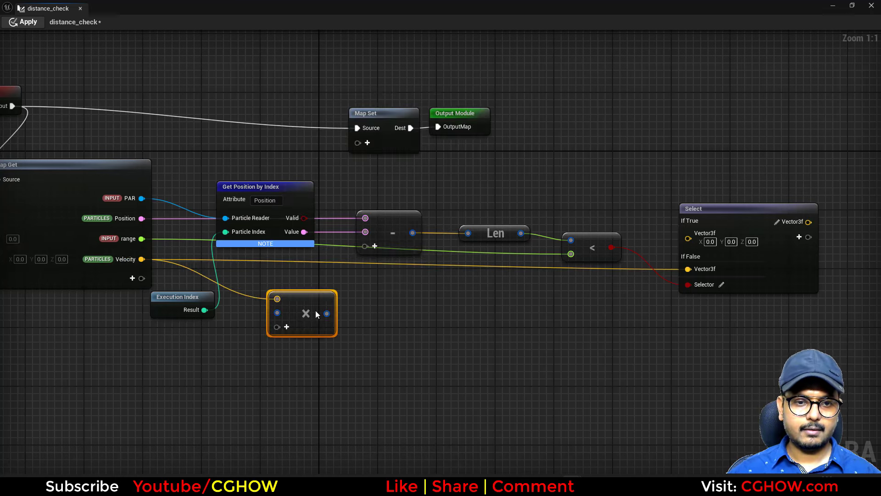
left_click_drag(327, 313, 689, 233)
Add Particles Velocity to Map Set, drive it with the Select output, and move Map Set and Output Module above Select.
left_click(367, 143)
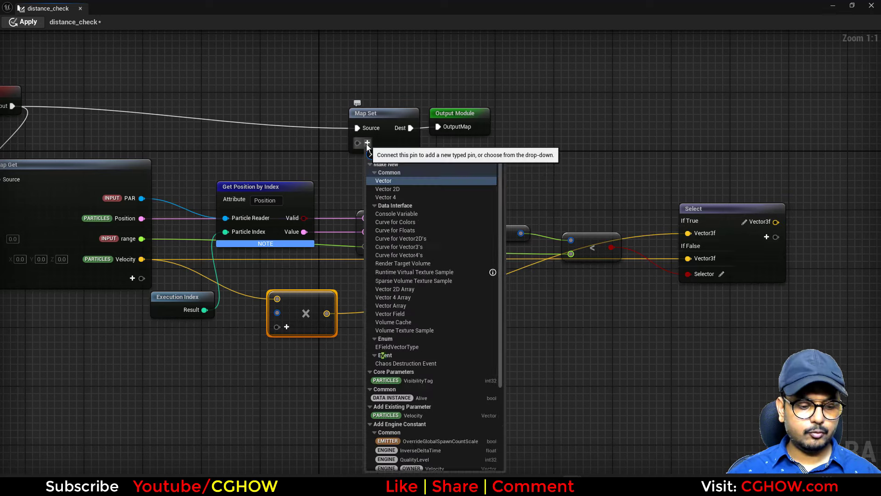
type("velo")
left_click(411, 172)
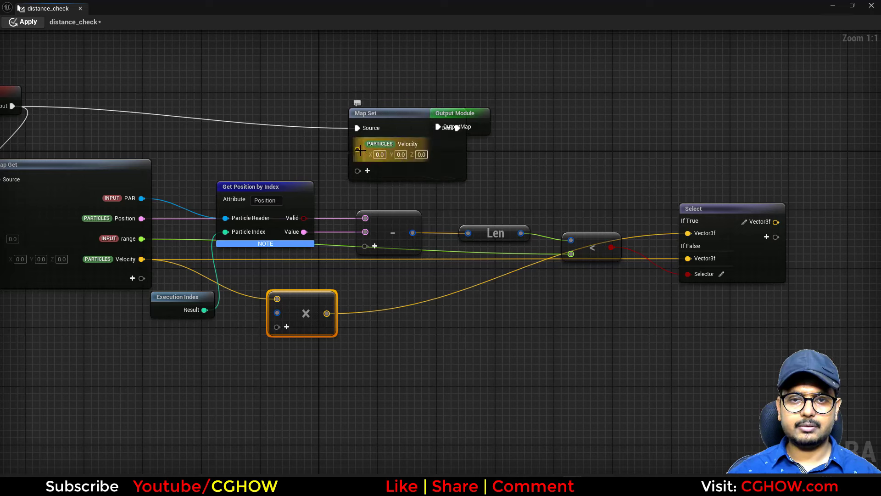
left_click_drag(358, 149, 776, 222)
left_click_drag(579, 50, 449, 143)
left_click_drag(450, 147, 796, 119)
right_click_drag(354, 322, 387, 322)
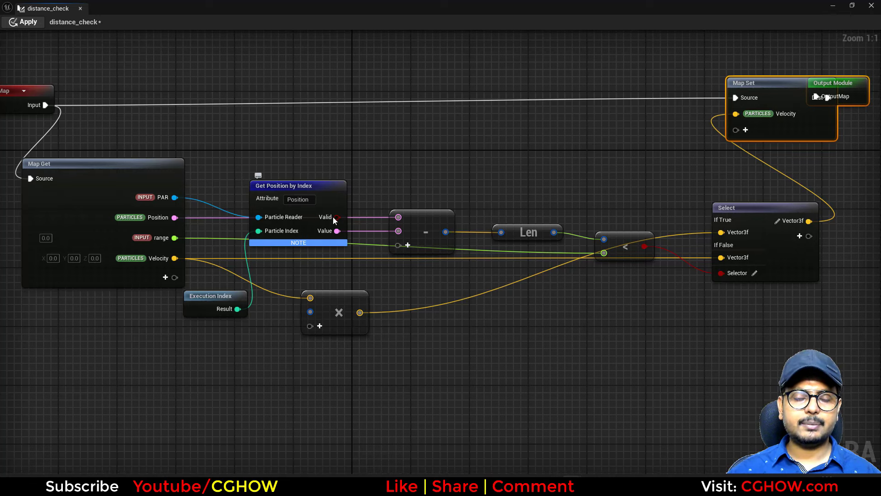
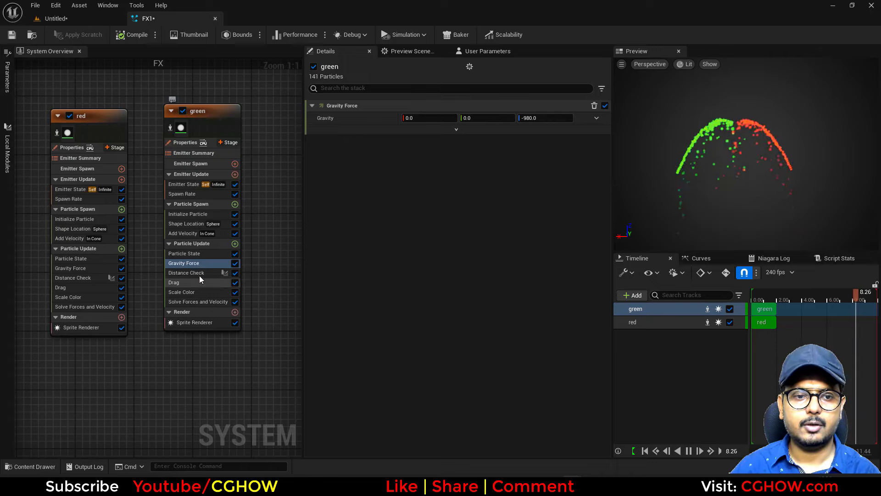
Review the green emitter's distance_check graph in a maximized window and close it.
double_click(199, 275)
left_click_drag(655, 53, 797, 152)
double_click(797, 153)
key("Home")
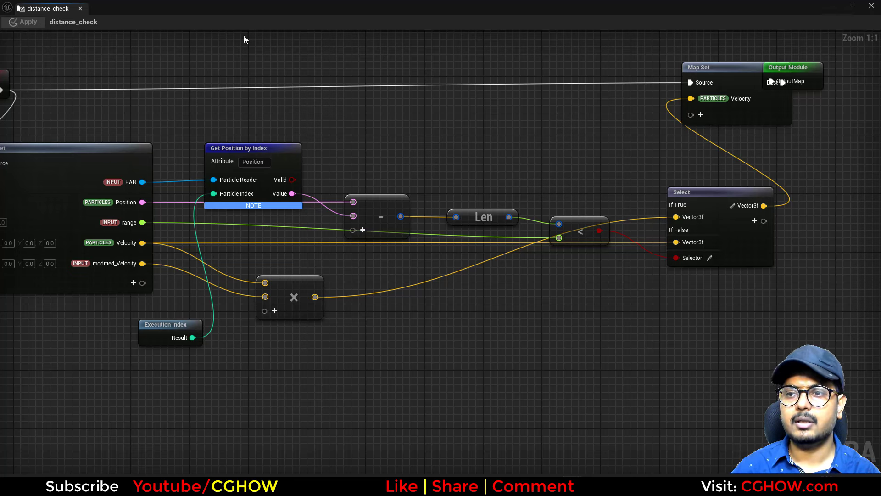
left_click(80, 9)
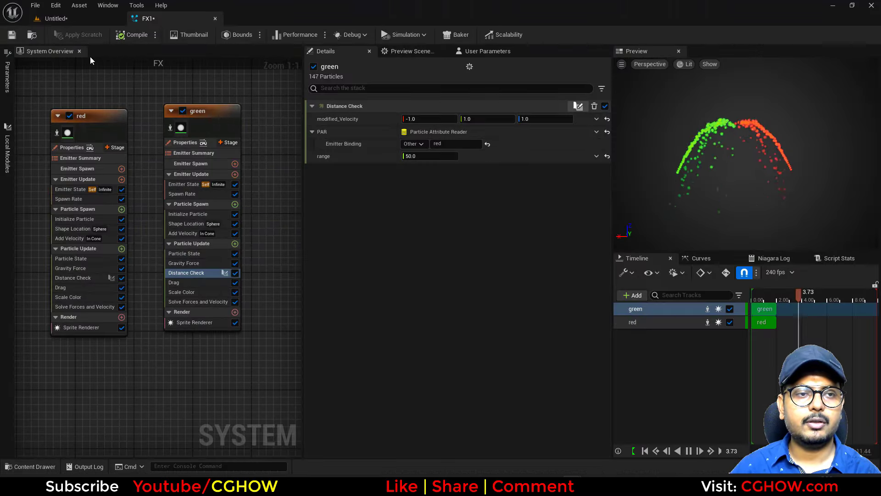
Close the FX1 system editor and save the FX1 asset.
left_click(215, 18)
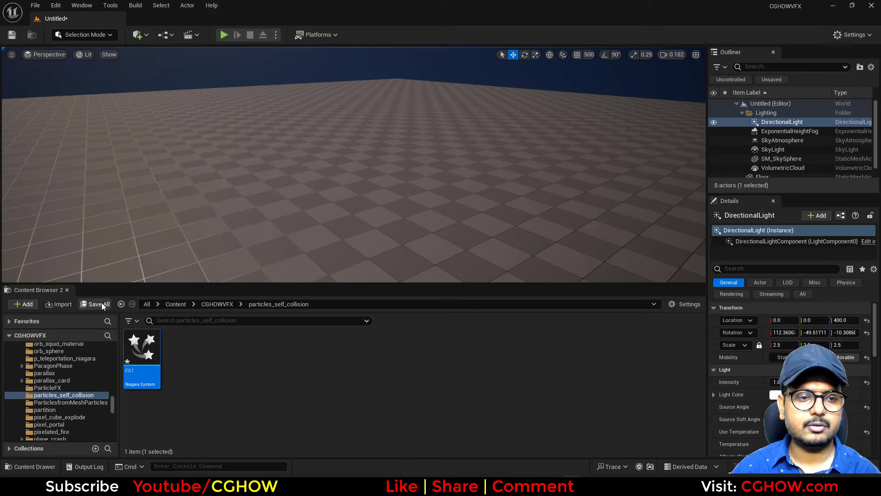
left_click(95, 303)
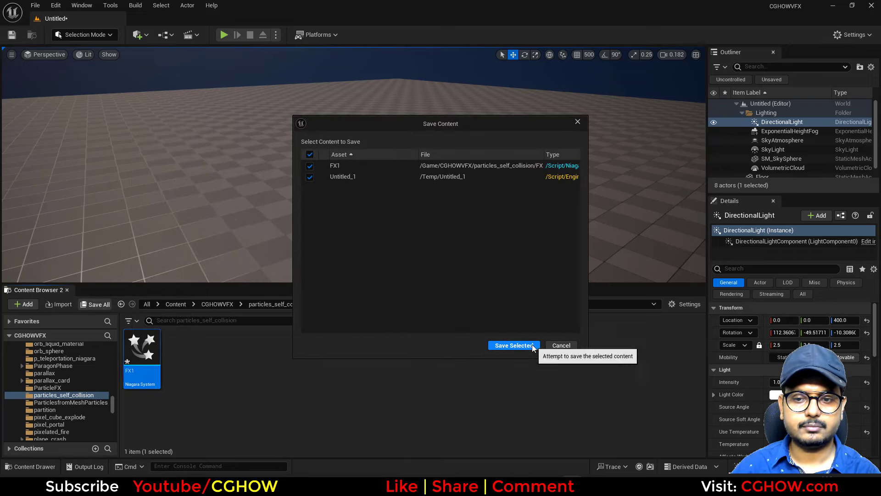
left_click(514, 345)
key("Escape")
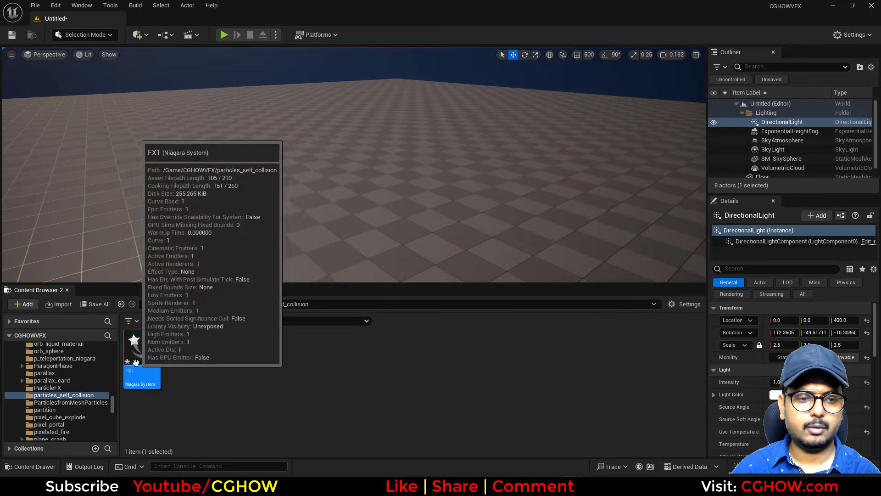
right_click(140, 358)
left_click(202, 206)
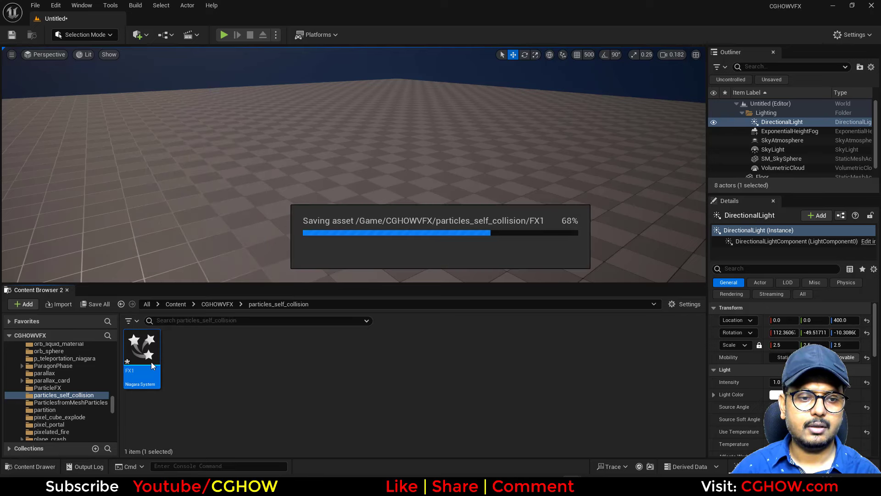
Duplicate the FX1 system as FX2 and delete the Distance Check module from the copy's red emitter.
right_click(153, 363)
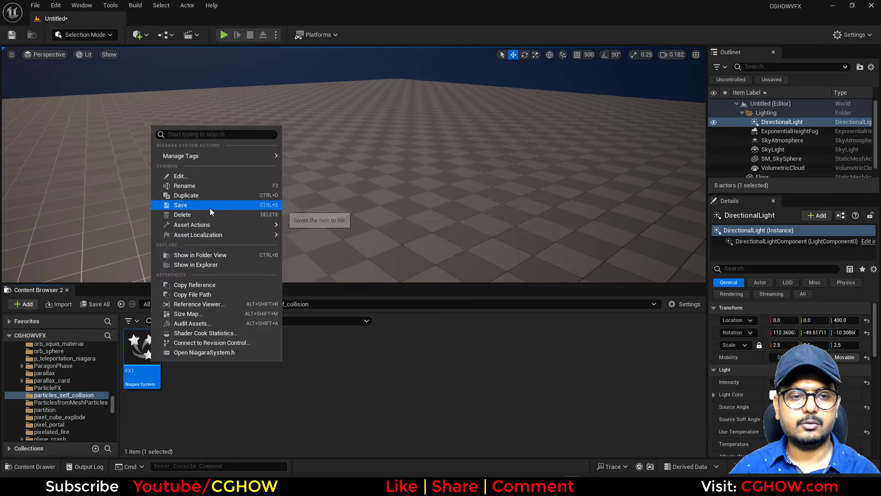
left_click(194, 197)
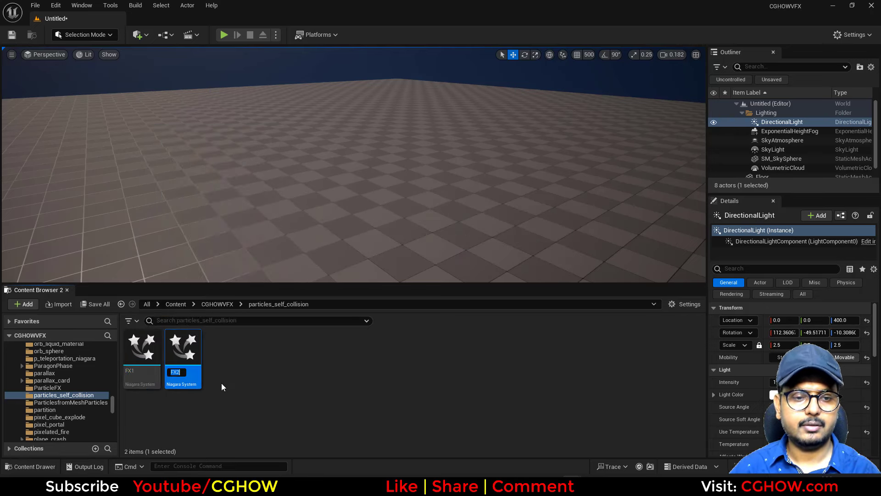
double_click(181, 355)
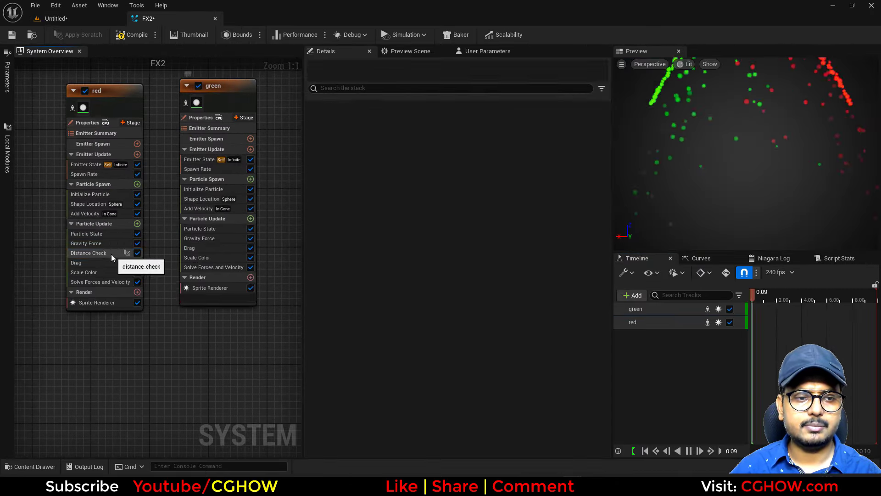
left_click(91, 253)
key("Delete")
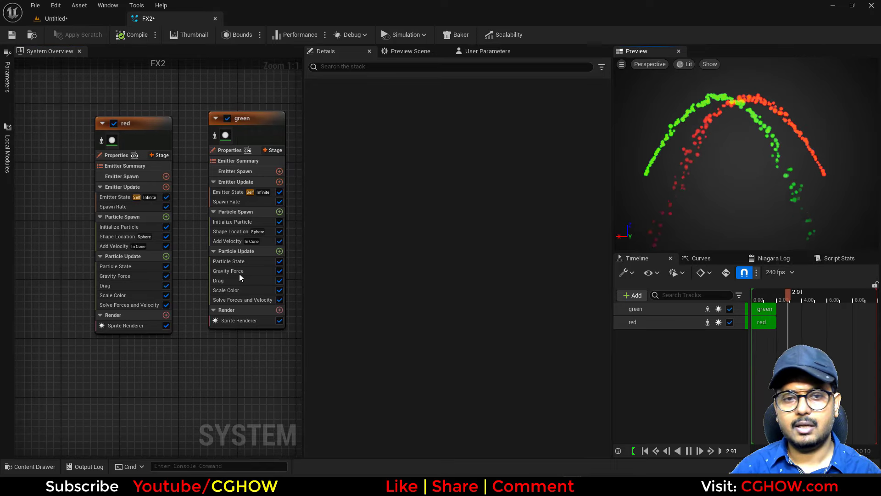
Set the Z component of the Add Velocity cone axis to 1 in both the green and red emitters.
left_click(227, 241)
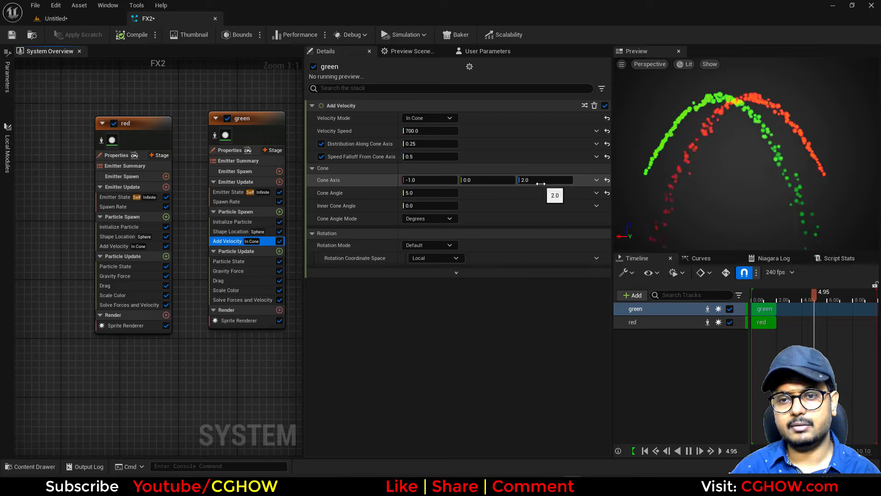
left_click(115, 246)
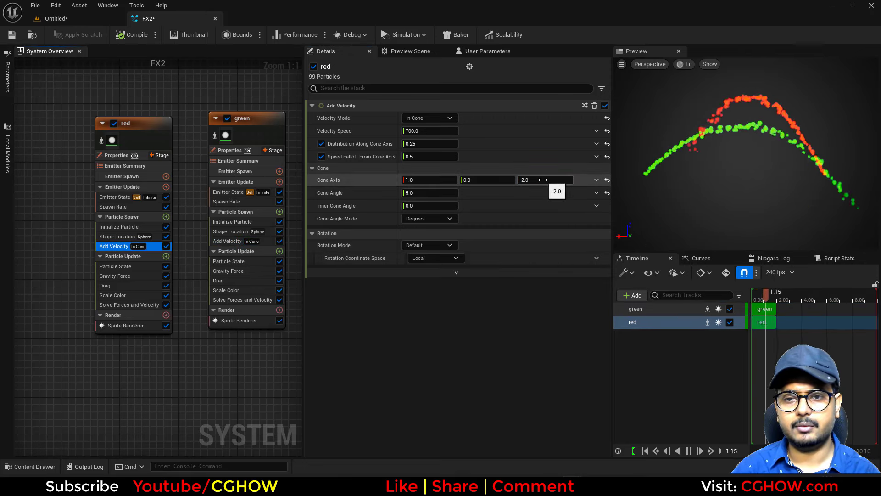
left_click(543, 180)
type("1")
key("Return")
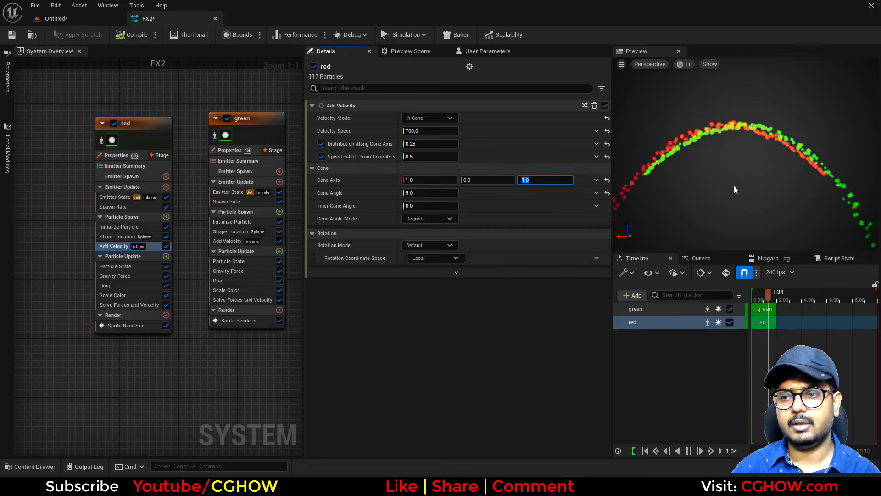
middle_click_drag(735, 191, 735, 186)
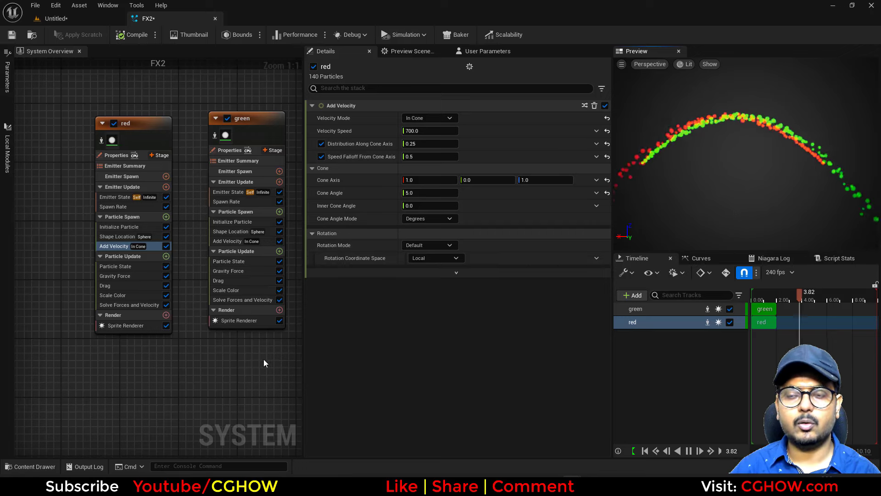
Isolate the green emitter and add a Collision module to its Particle Update with CPU Collision Type Analytical Planes.
right_click_drag(264, 363, 211, 366)
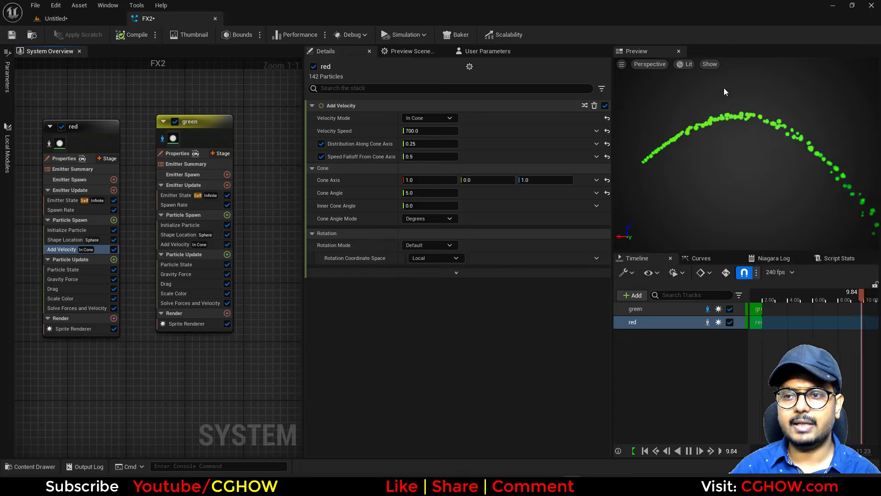
left_click(227, 255)
type("coll")
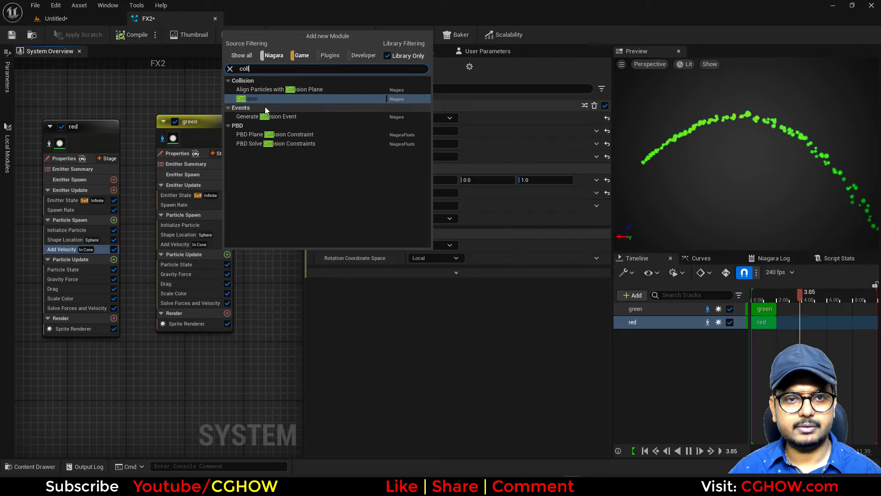
left_click(250, 98)
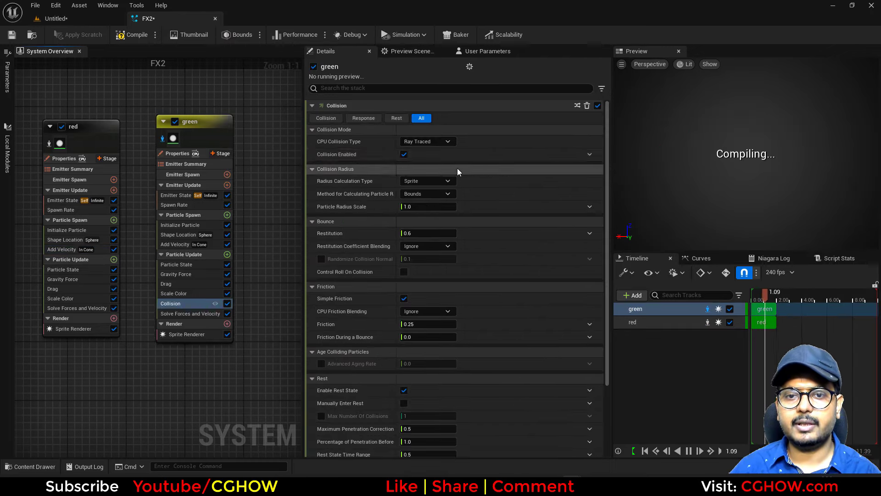
left_click(443, 140)
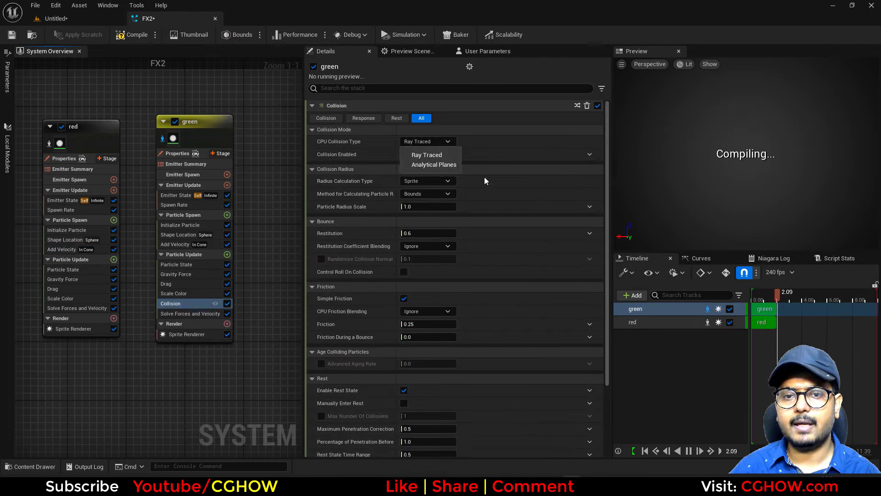
left_click(437, 164)
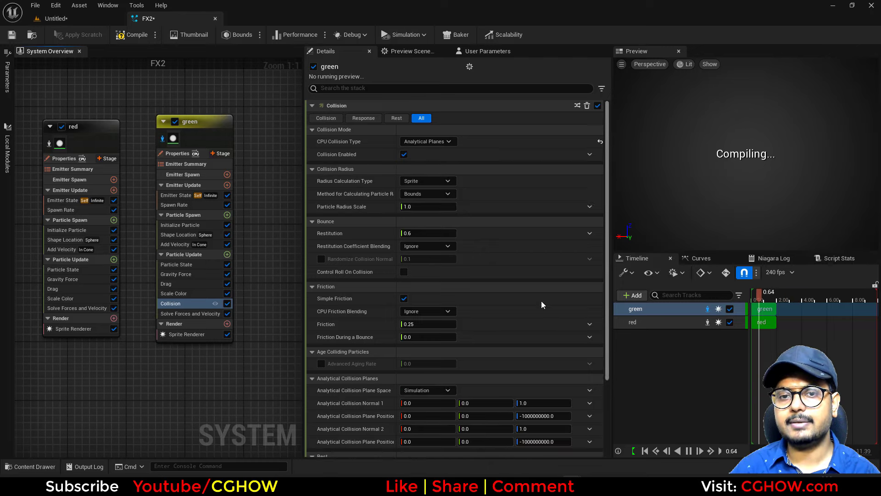
scroll(511, 351, "down", 2)
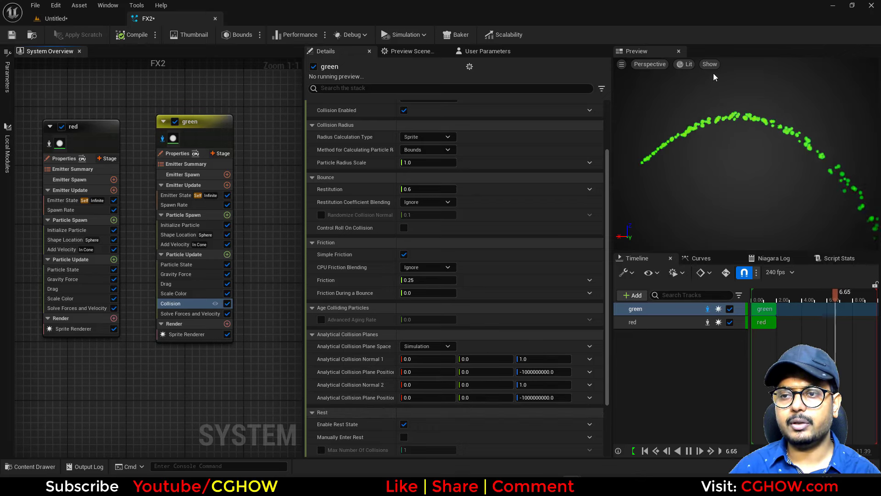
Check green's Shape Location offset and set its first analytical collision plane position to X 100, Z 0.
left_click(175, 234)
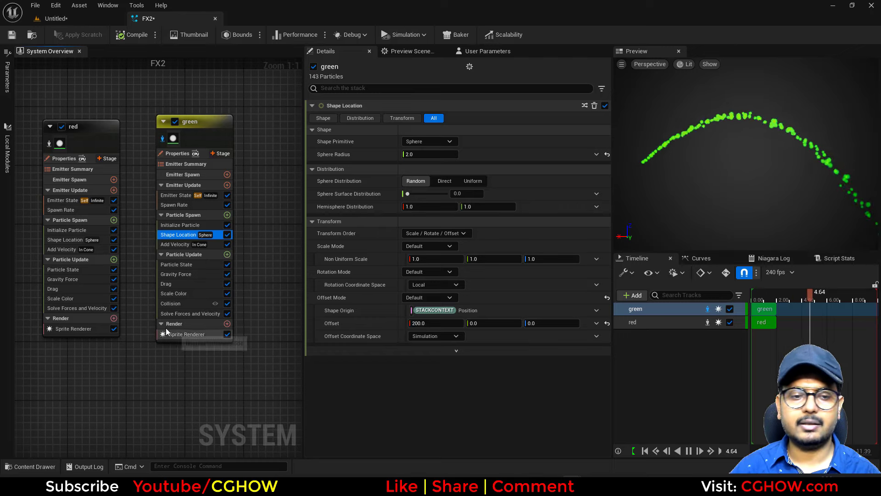
left_click(173, 303)
scroll(457, 405, "down", 2)
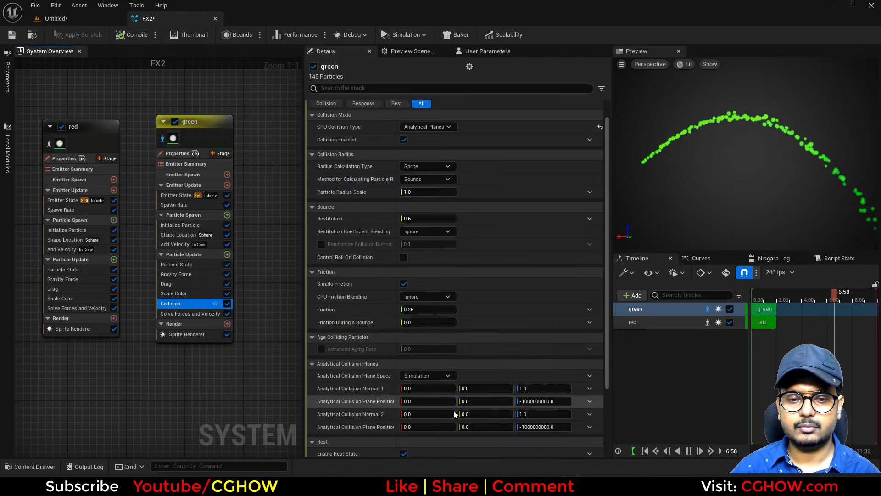
left_click(427, 386)
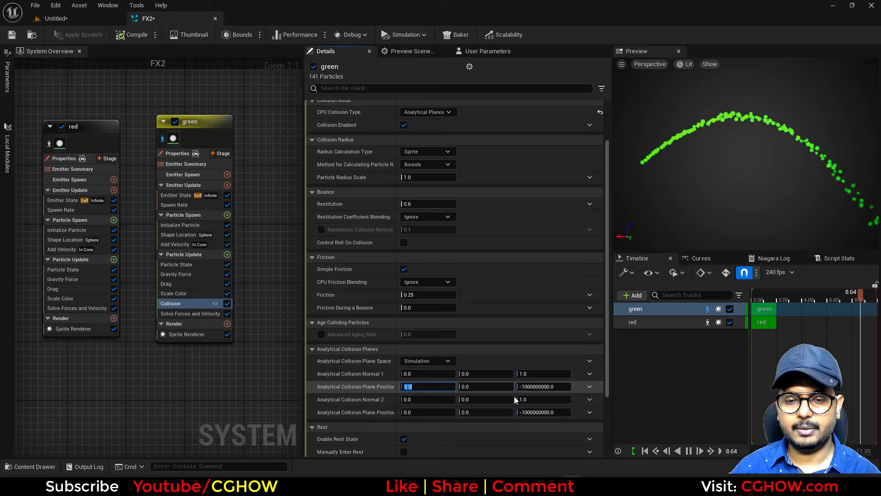
type("100")
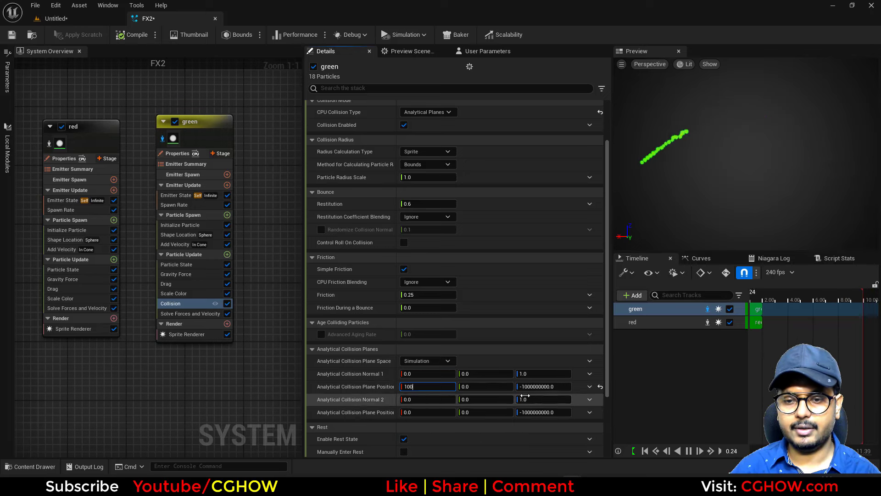
left_click(544, 386)
type("0")
key("Return")
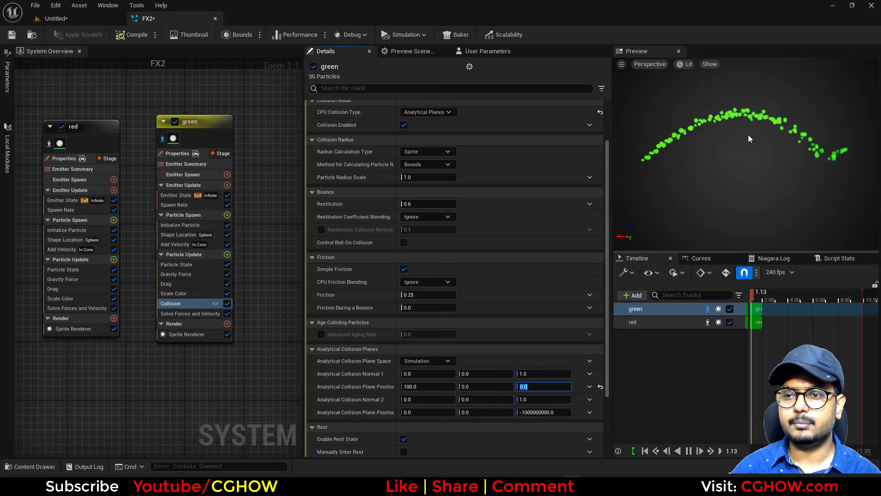
Set X of green's Analytical Collision Normal 1 to 1 and the second collision plane's Z position to -10.
left_click(418, 373)
type("1")
key("Return")
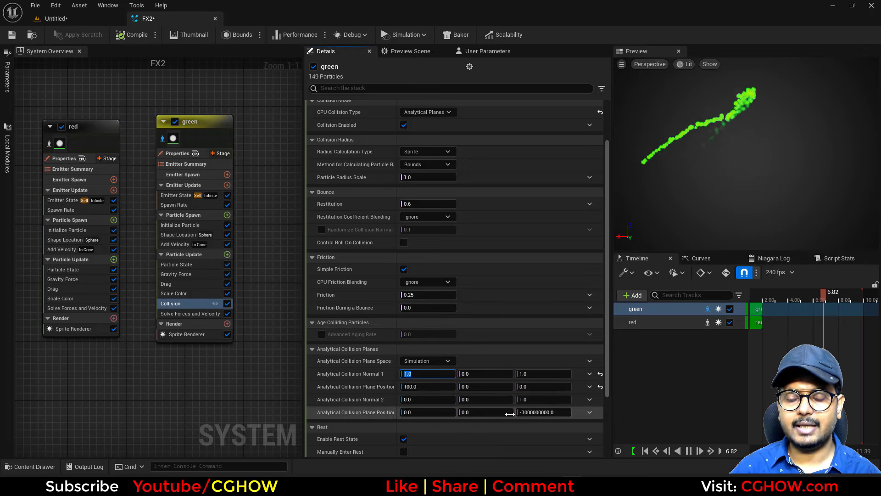
left_click(535, 412)
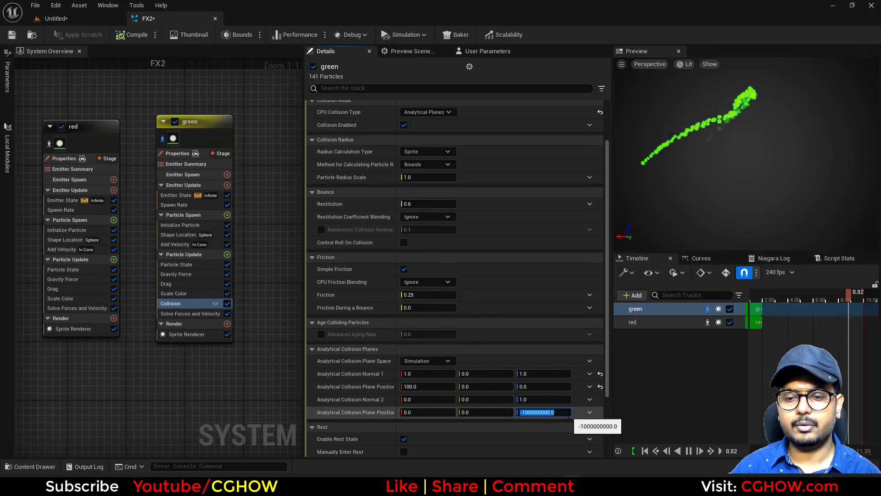
type("-10")
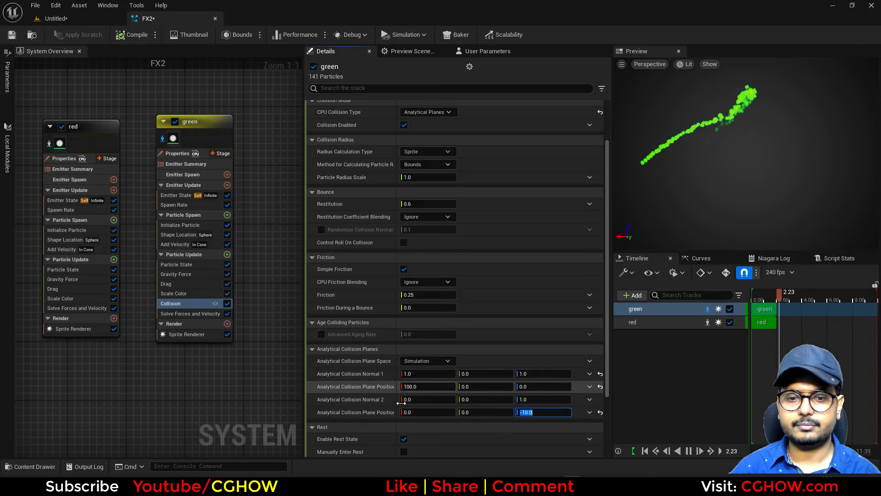
Try X -1 for green's Analytical Collision Normal 1, return X to 1, and set its Z to 0.
left_click(424, 374)
type("-1")
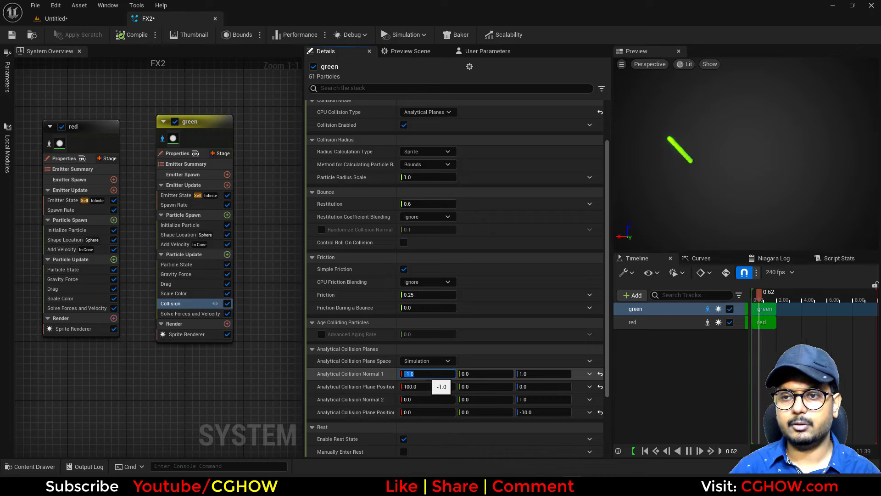
type("1")
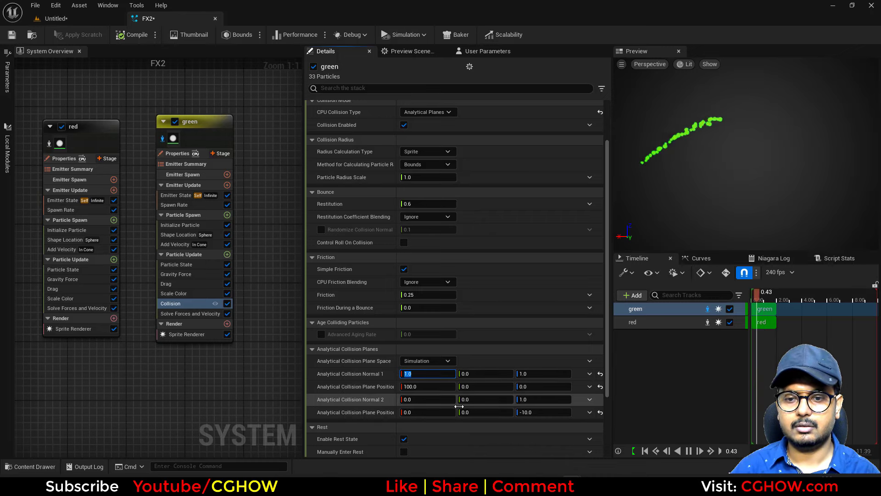
left_click(527, 374)
type("0")
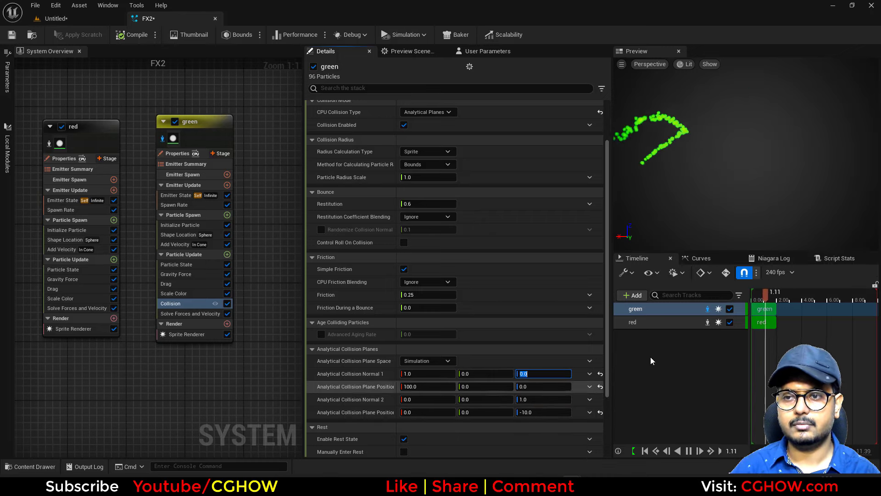
left_click(750, 223)
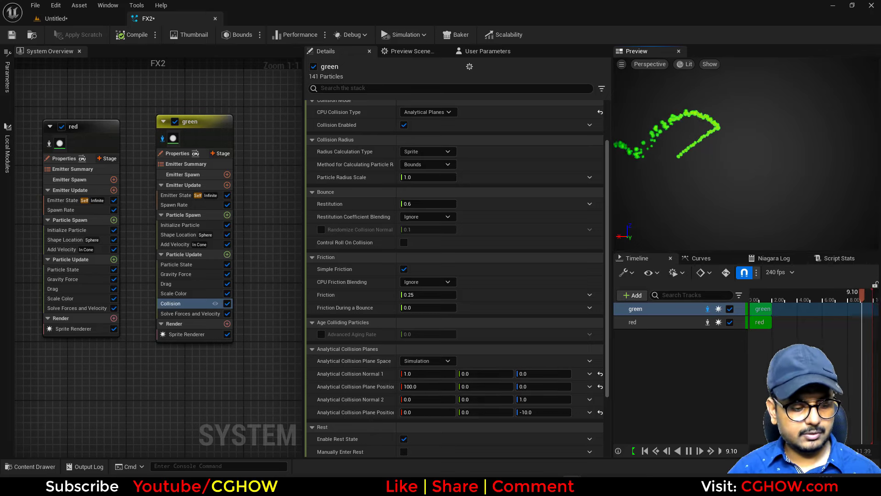
Open Screen Marker and Recorder, sketch a vertical and a horizontal plane with normal arrows over the preview, and quit it.
key("super")
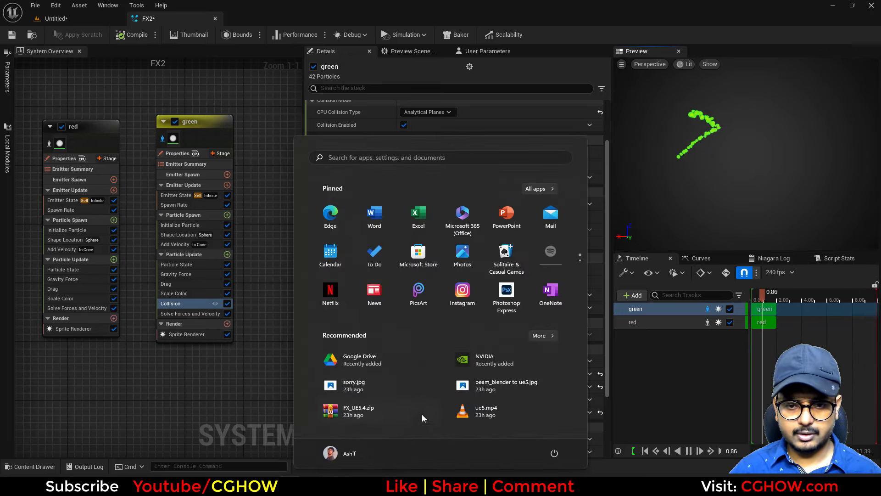
type("scr")
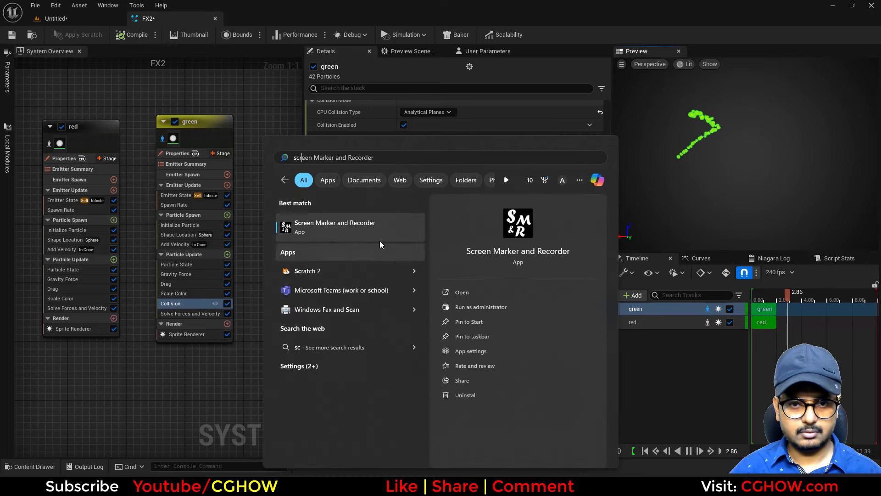
left_click(342, 233)
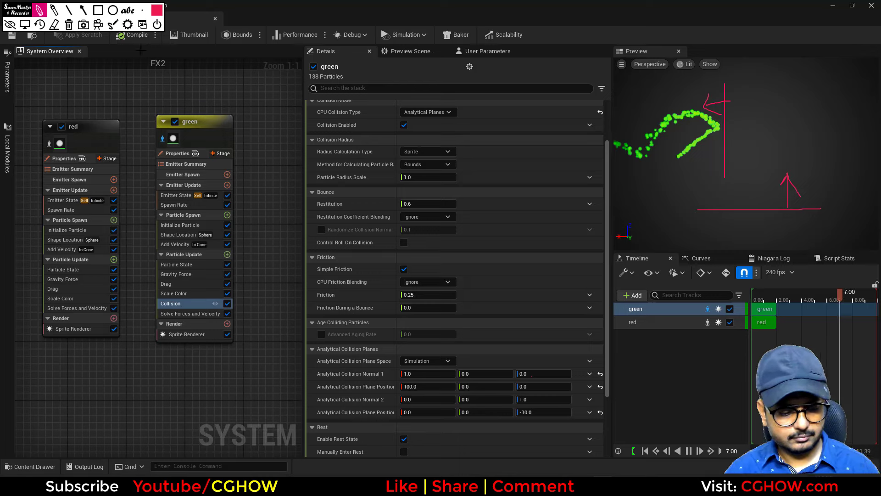
left_click(157, 24)
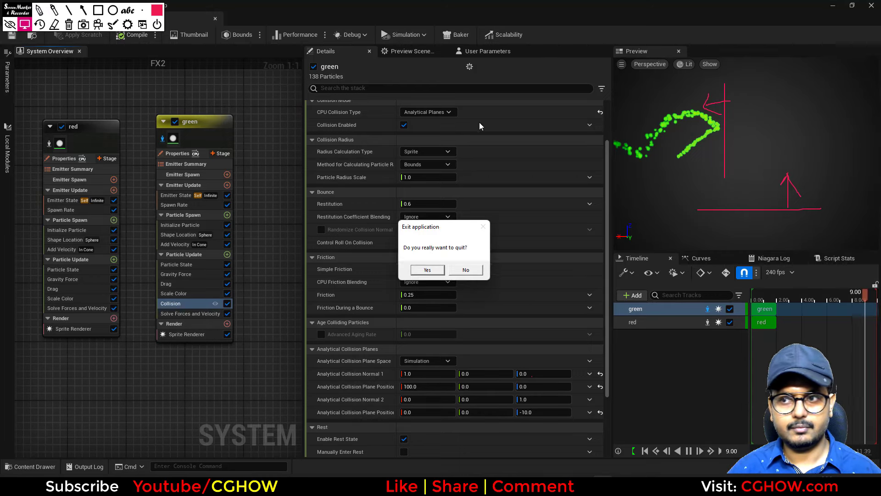
left_click(422, 270)
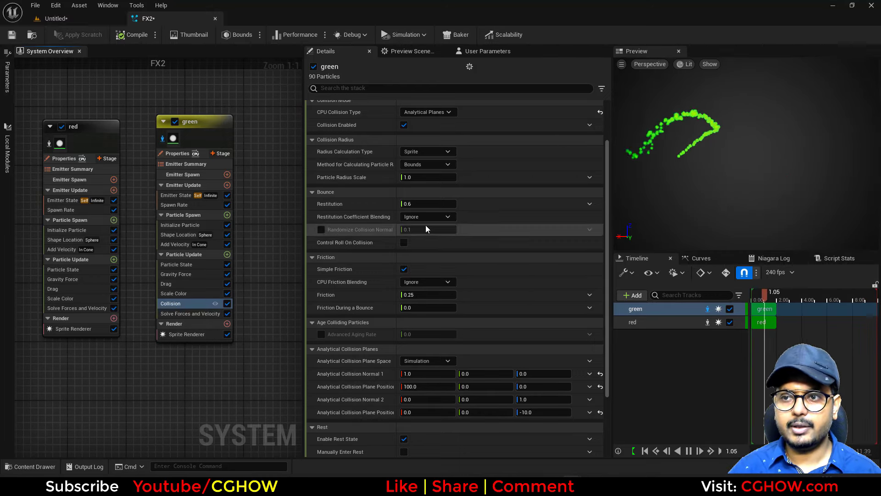
End the green emitter's isolation and copy its Collision module into the red emitter's Particle Update.
right_click_drag(243, 72, 284, 63)
left_click(202, 128)
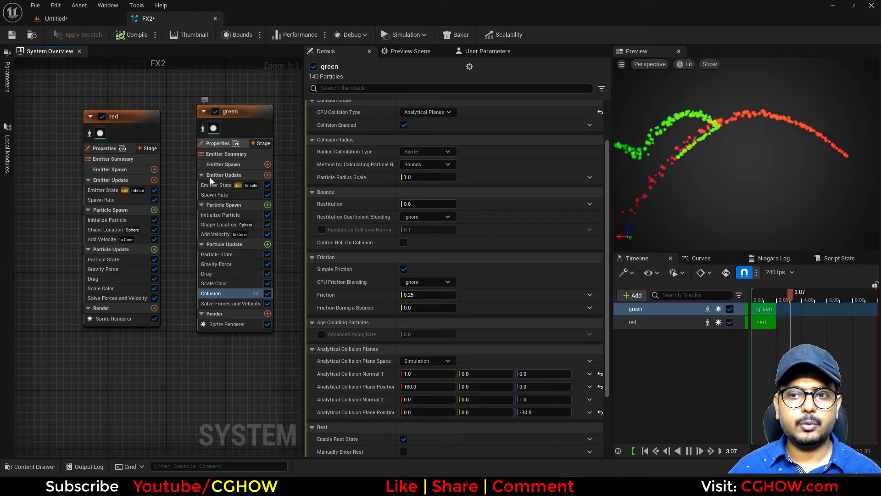
left_click_drag(217, 294, 125, 299)
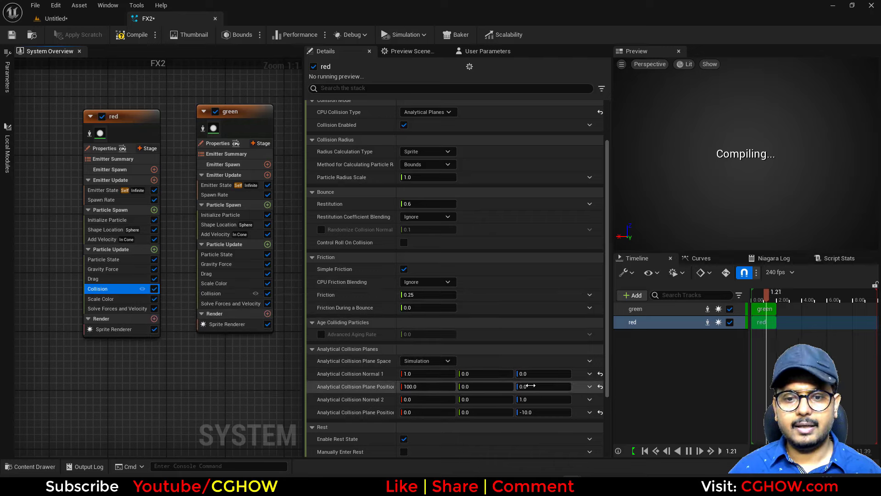
Set X of red's Analytical Collision Normal 1 to -1 and, after trying -100 and -199, the first plane's X position to 0.
type("-1")
key("Return")
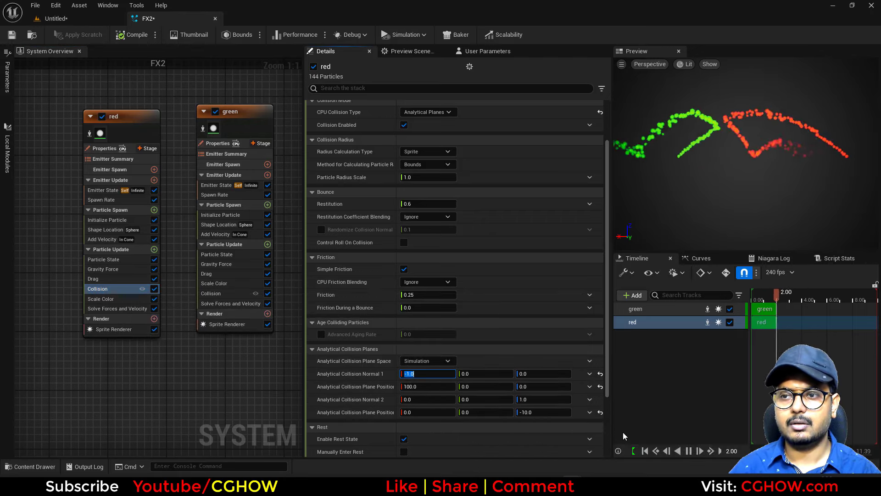
left_click(416, 386)
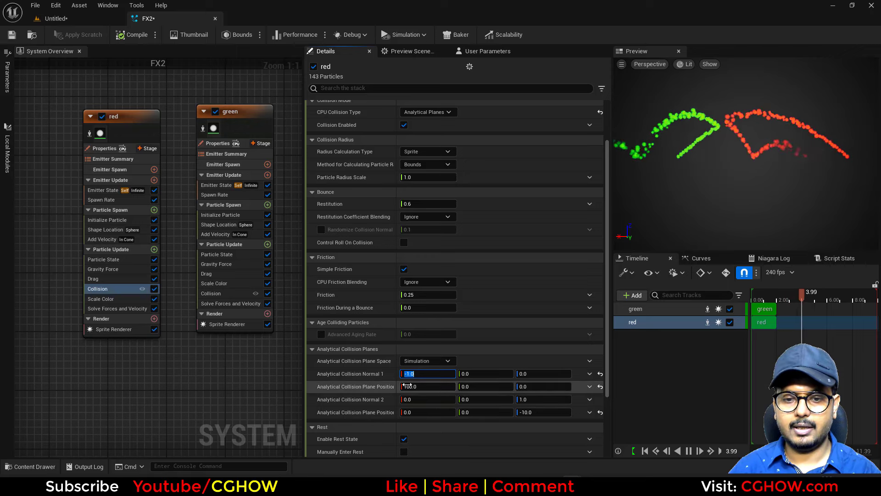
type("-100")
key("Return")
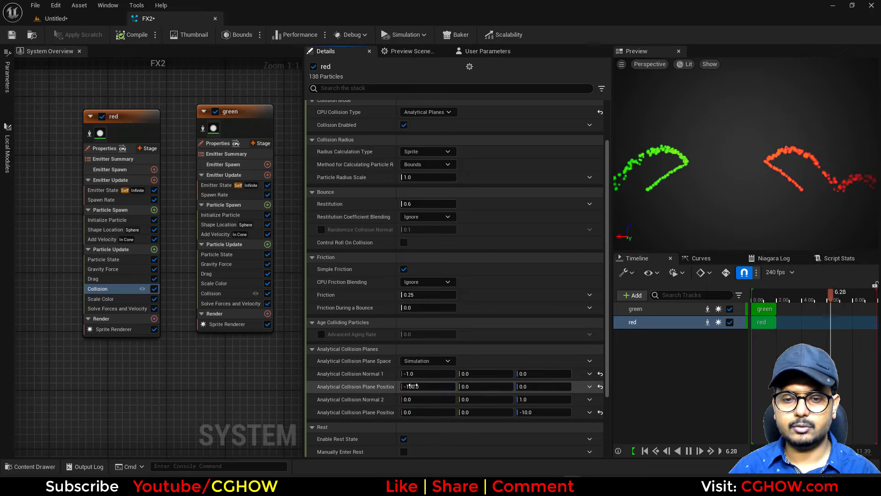
type("-")
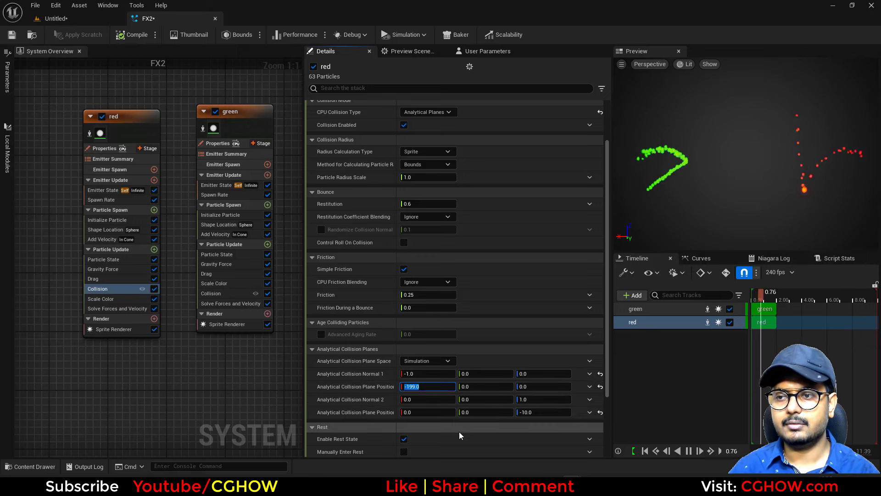
key("Return")
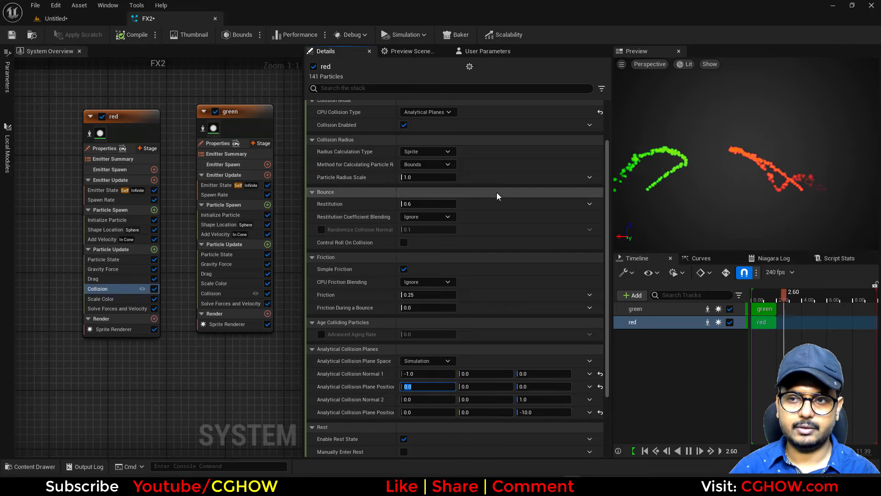
Set the X position of the first analytical collision plane in green's Collision module to 0.
left_click(215, 293)
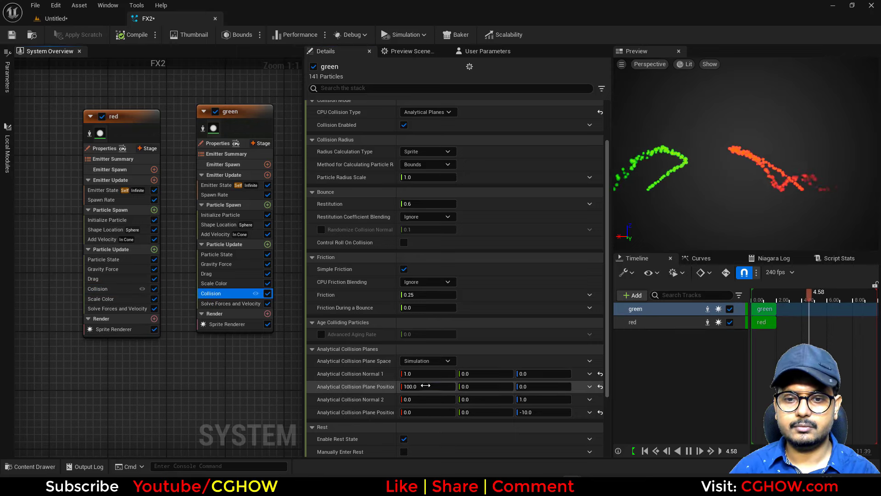
left_click(419, 387)
type("1")
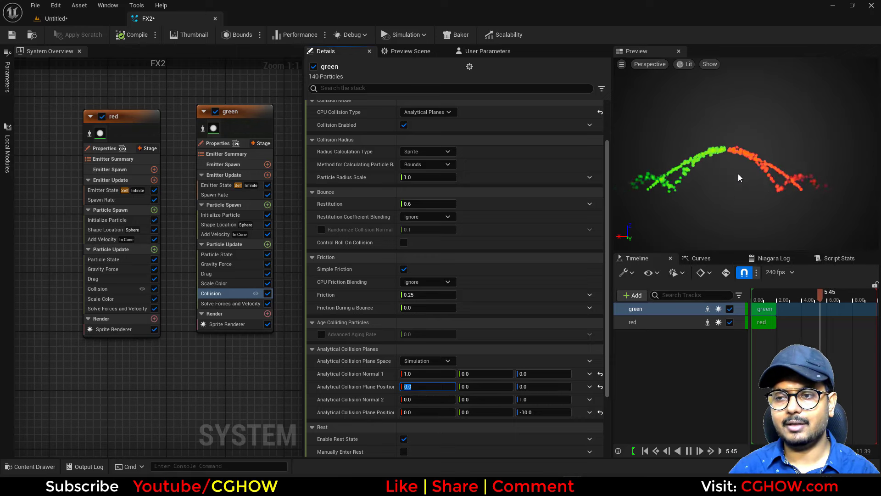
middle_click_drag(724, 202, 728, 193)
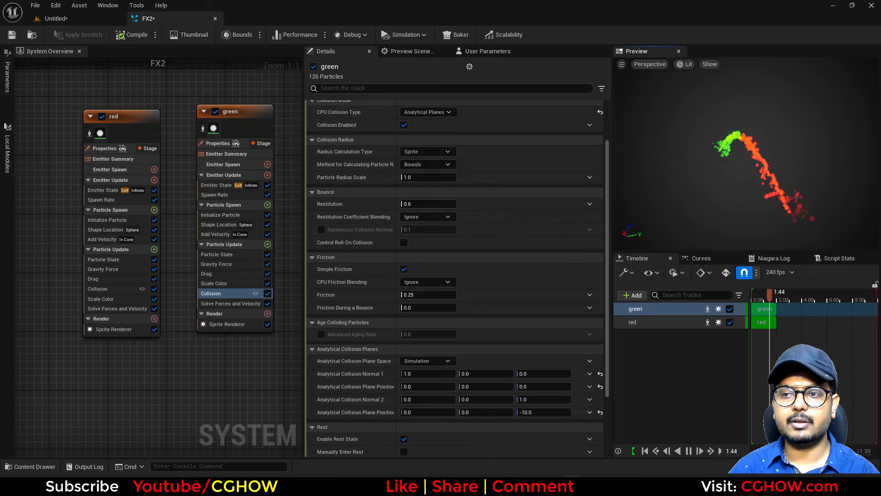
Set the X offset of the red emitter's Shape Location to -100.
left_click(101, 239)
left_click(105, 229)
left_click(435, 323)
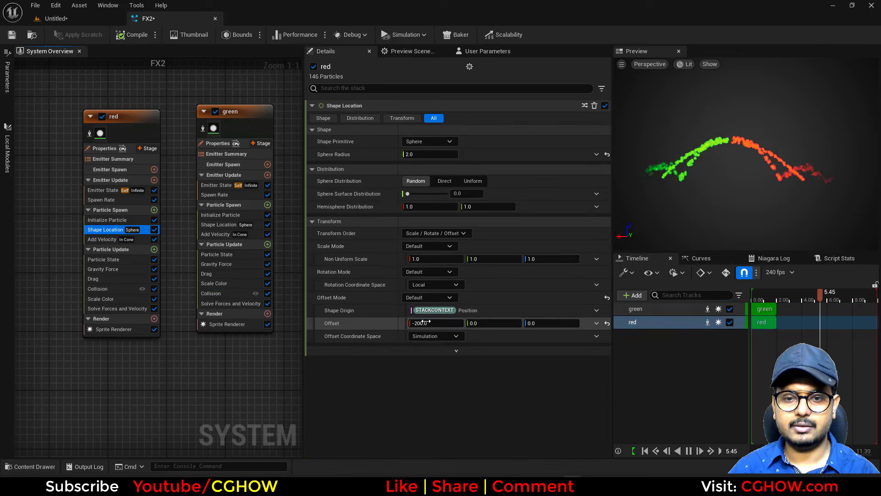
type("-100")
key("Return")
Set the X offset of the green emitter's Shape Location to 100.
left_click(216, 226)
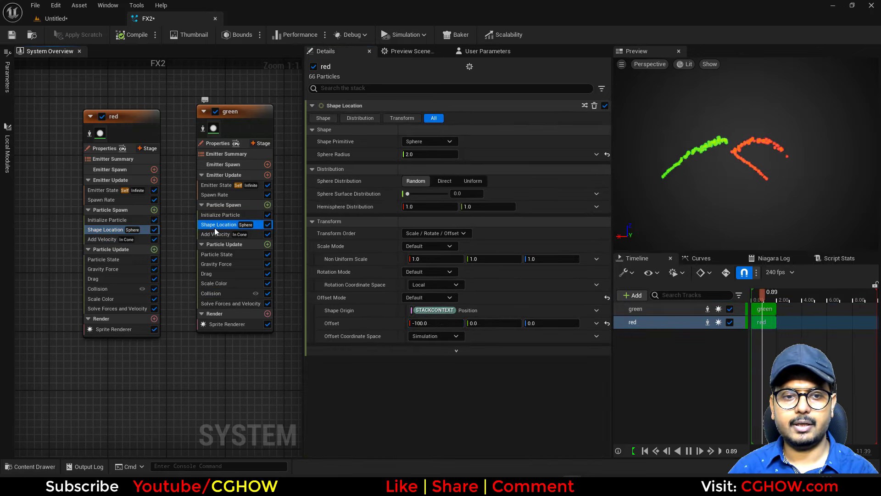
left_click(432, 323)
type("100.0")
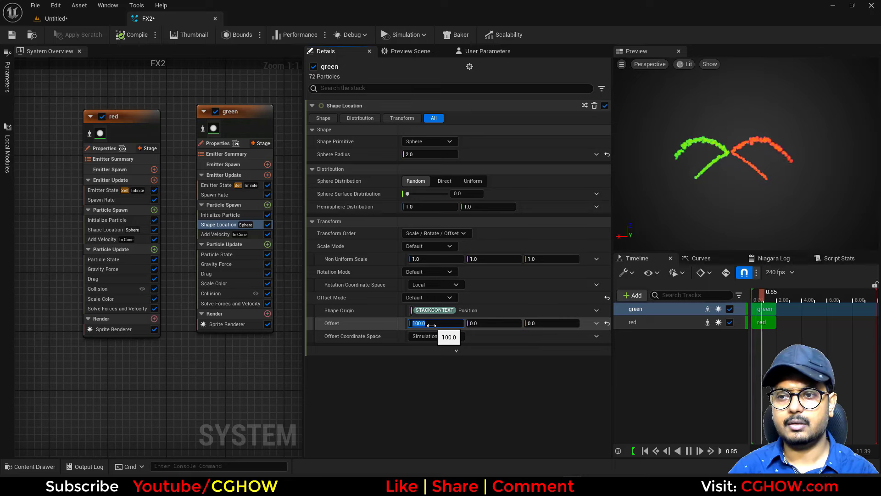
mouse_move(771, 205)
middle_mouse_down()
mouse_move(699, 205)
mouse_move(773, 196)
middle_mouse_up()
scroll(775, 209, "up", 3)
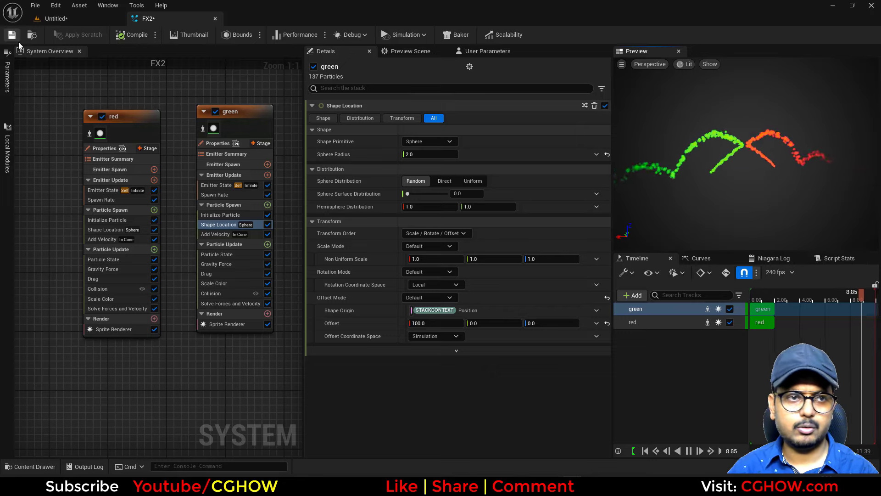
Enable Local Space in the emitter properties of both the red and the green emitter.
left_click(137, 149)
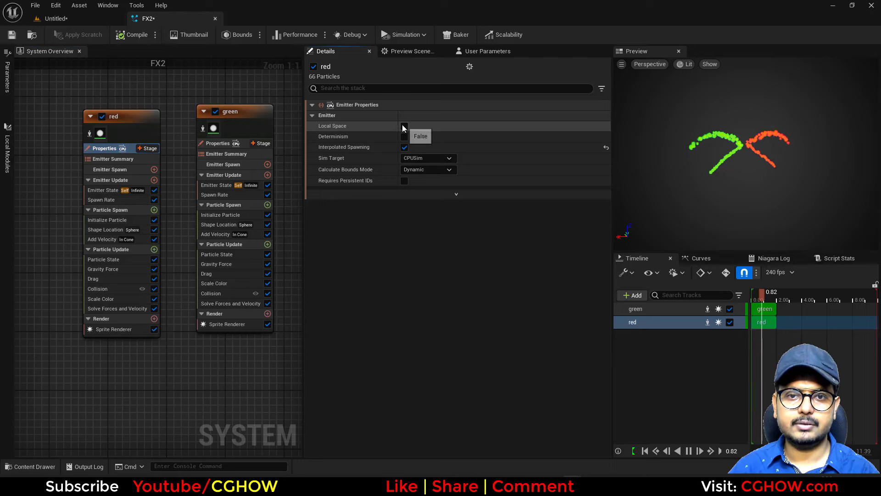
left_click(403, 127)
left_click(227, 154)
left_click(217, 144)
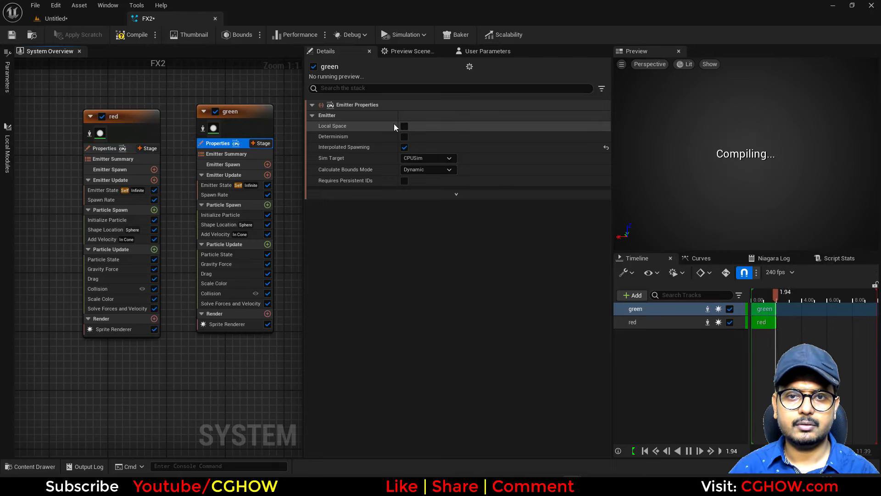
left_click(404, 125)
Place the FX2 system from the particles_self_collision folder on the level floor and raise it to a Z location of about 14.7.
left_click(34, 35)
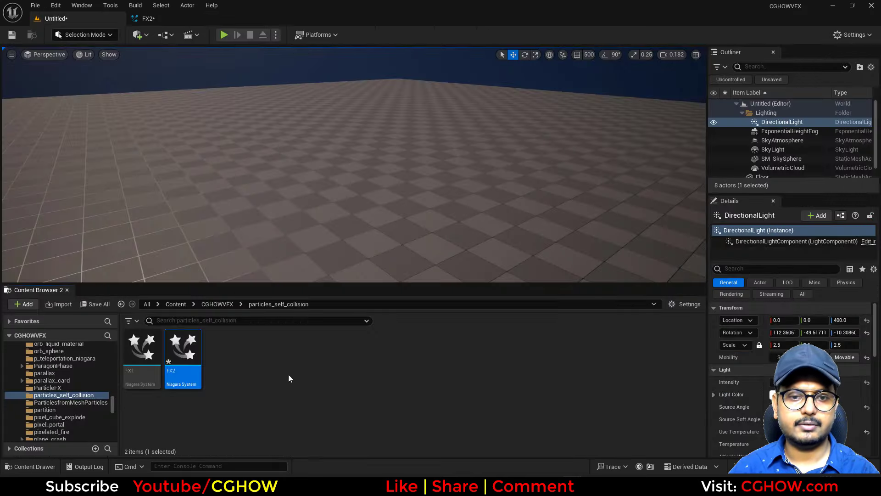
left_click(333, 237)
key("f")
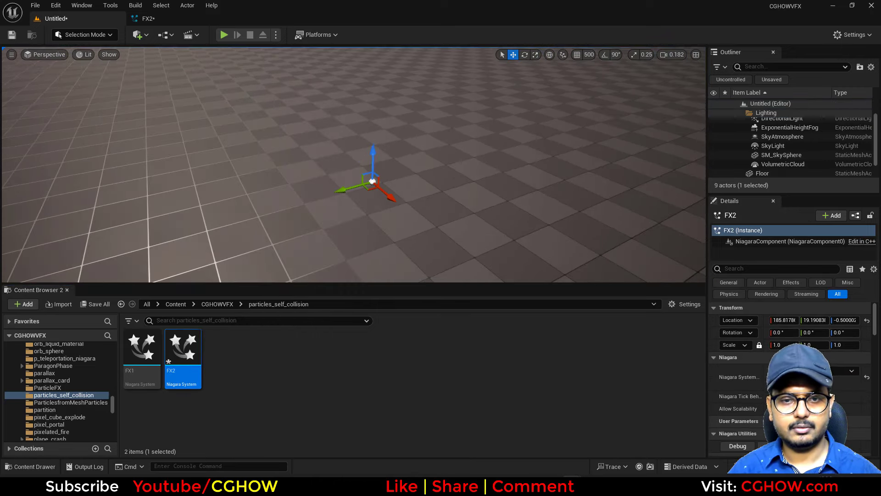
left_click_drag(372, 156, 372, 149)
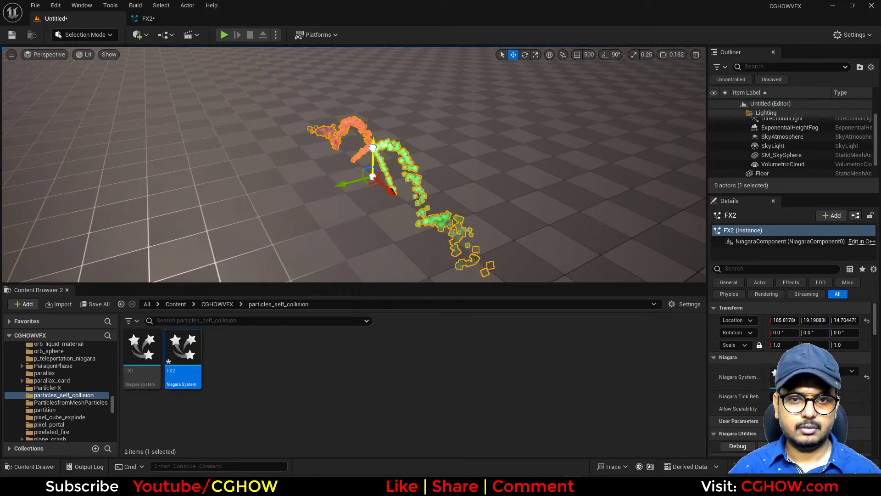